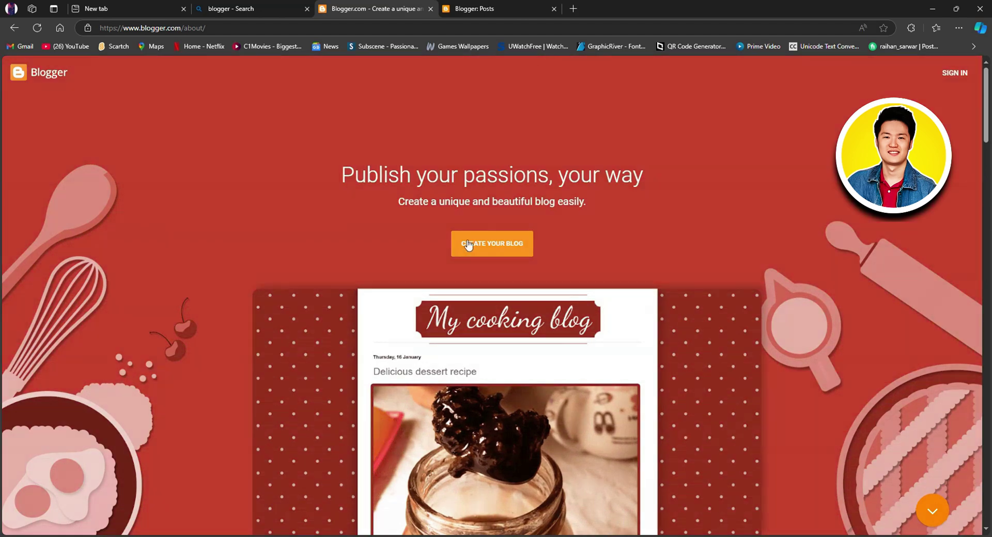
# - Switch to the Blogger: Posts tab showing the CyberTech blog's dashboard and its 'Techy things' post
pyautogui.click(500, 8)
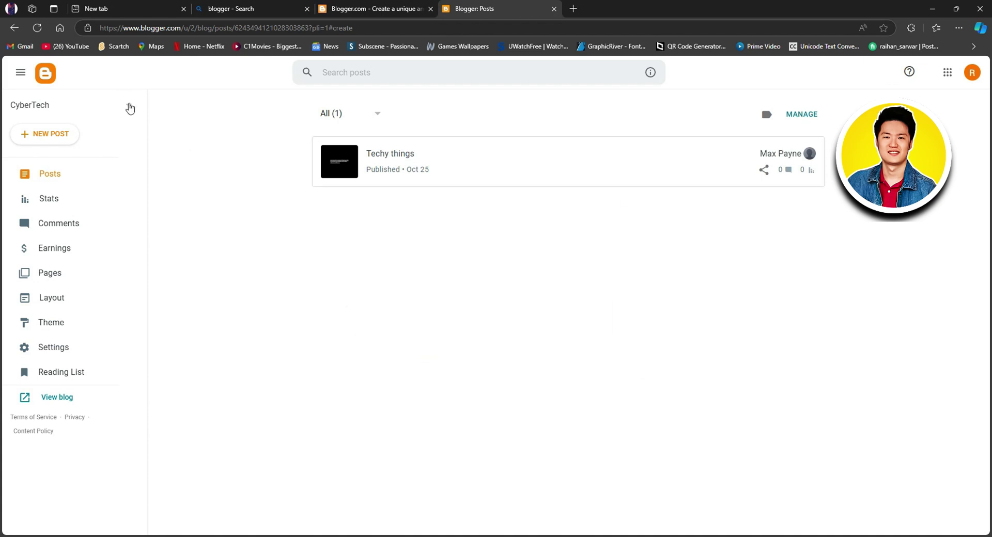
# - Create a new blog titled IronStark at the address IronStark101.blogspot.com
pyautogui.click(129, 105)
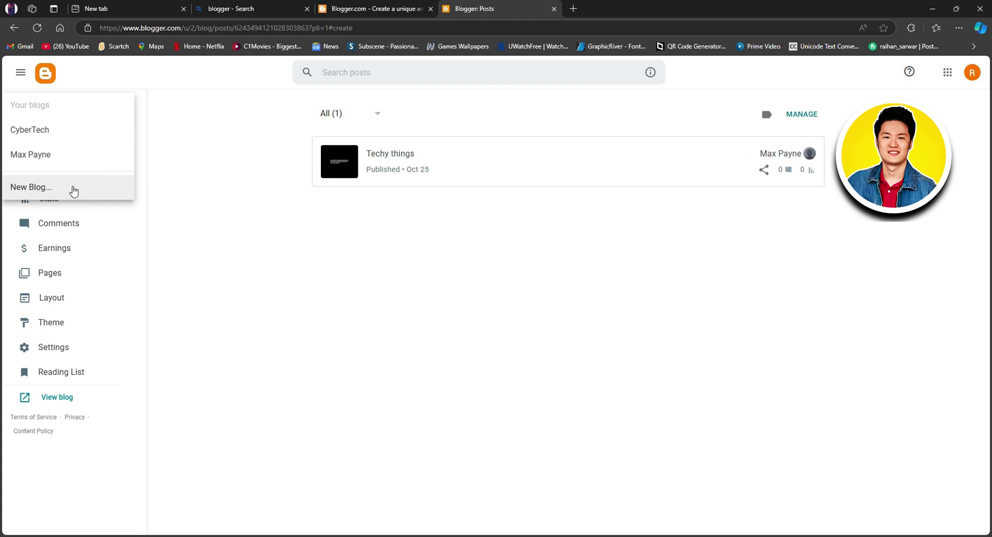
pyautogui.click(72, 190)
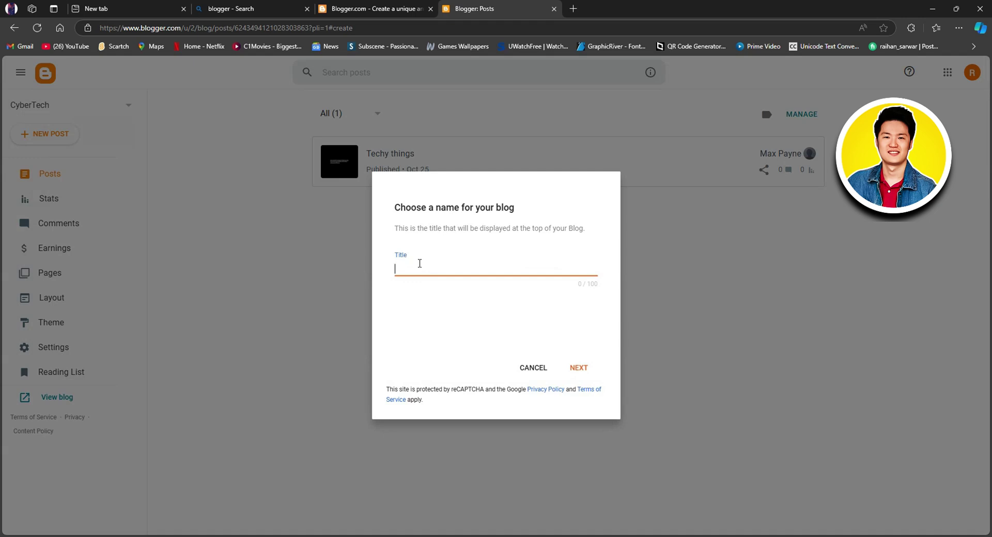
pyautogui.write('IronStark')
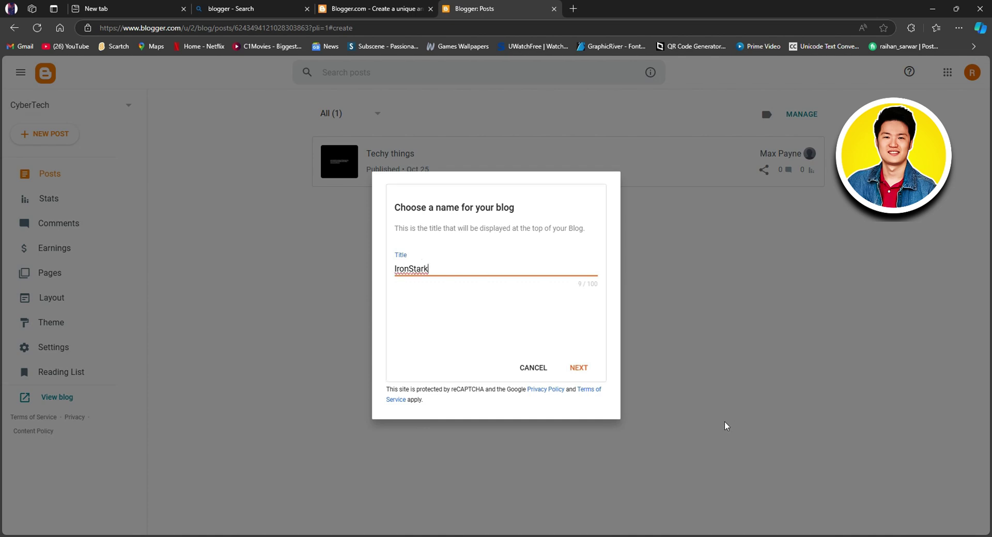
pyautogui.doubleClick(418, 269)
pyautogui.hotkey('ctrl', 'c')
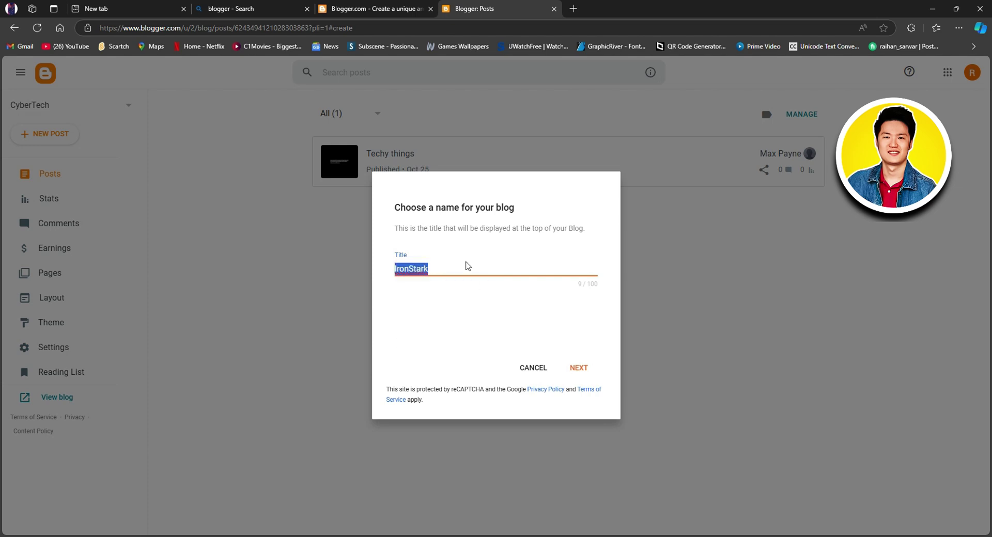
pyautogui.click(577, 367)
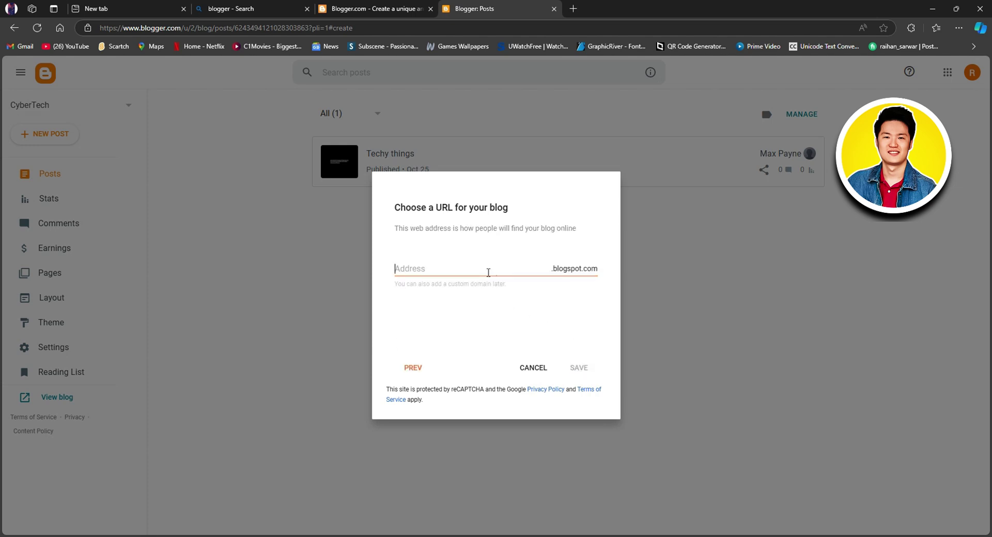
pyautogui.hotkey('ctrl', 'v')
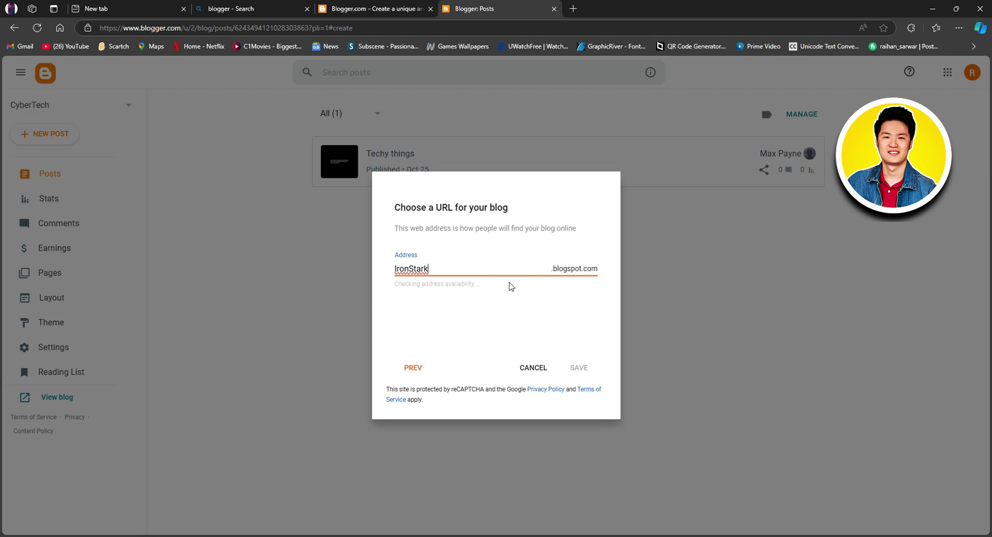
pyautogui.write('101')
pyautogui.click(578, 368)
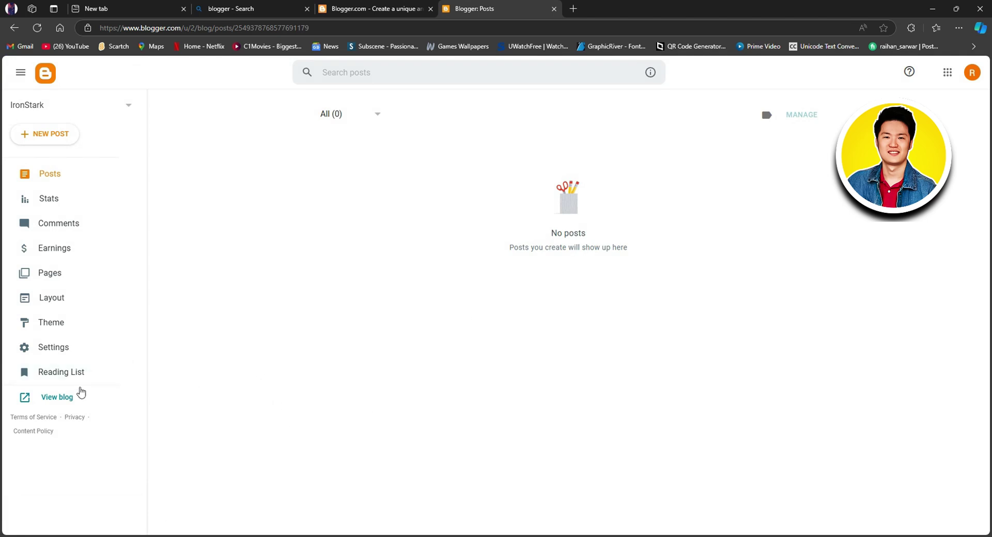
pyautogui.click(57, 398)
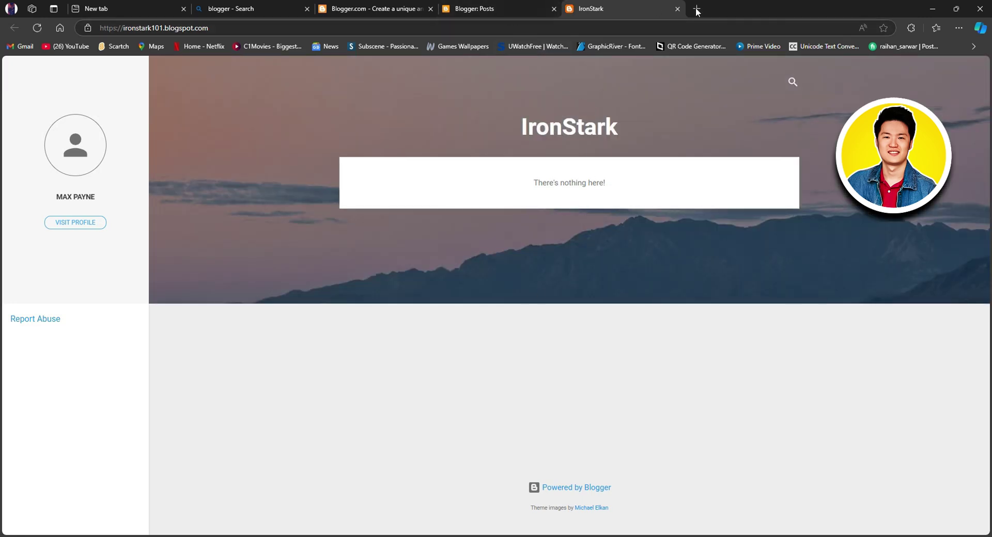
pyautogui.click(678, 9)
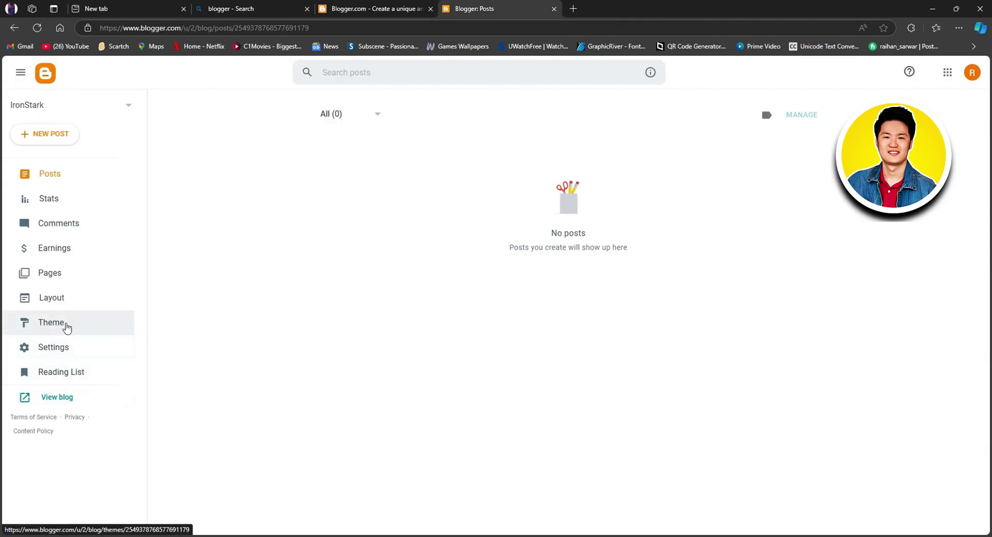
# - Open the theme's Edit HTML editor and select all of the Contempo Light template code
pyautogui.click(67, 328)
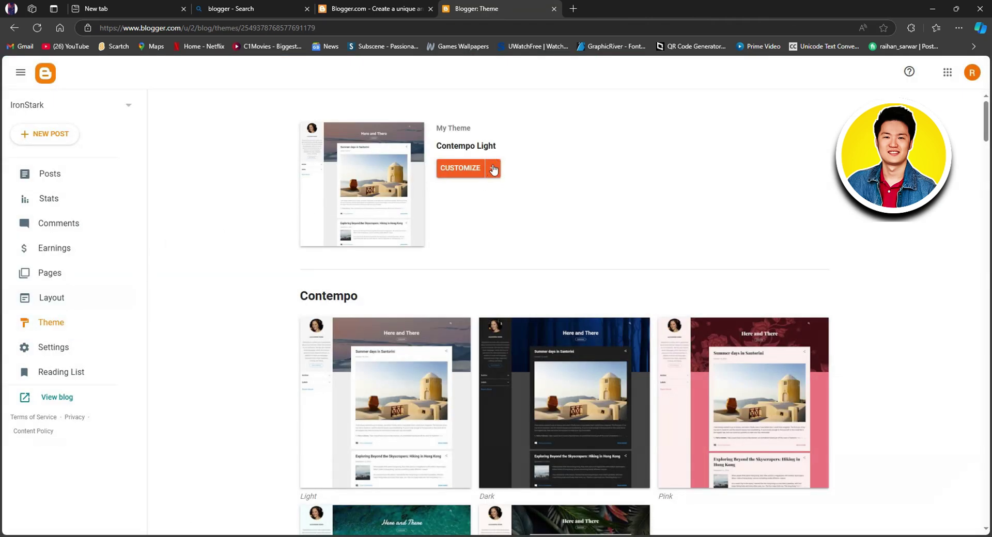
pyautogui.click(494, 169)
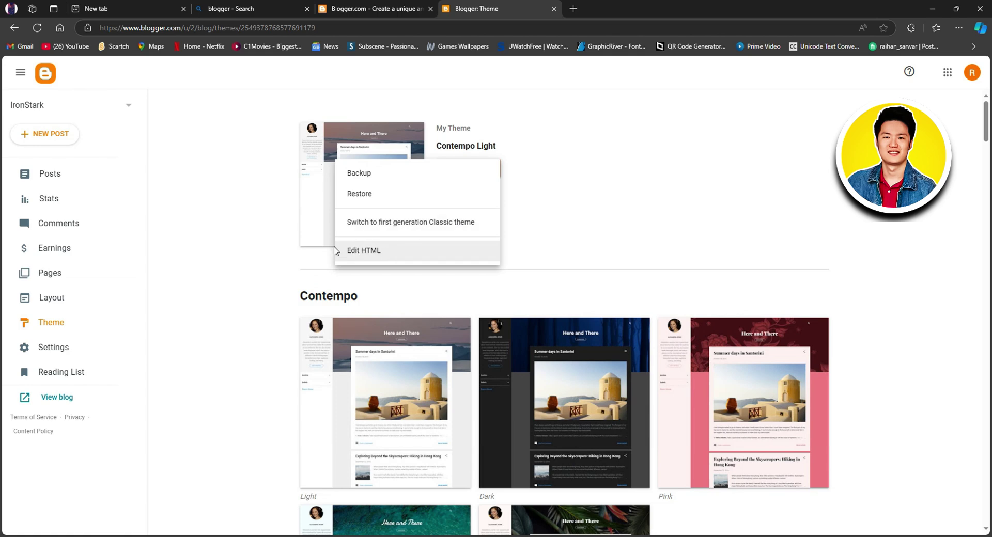
pyautogui.click(371, 252)
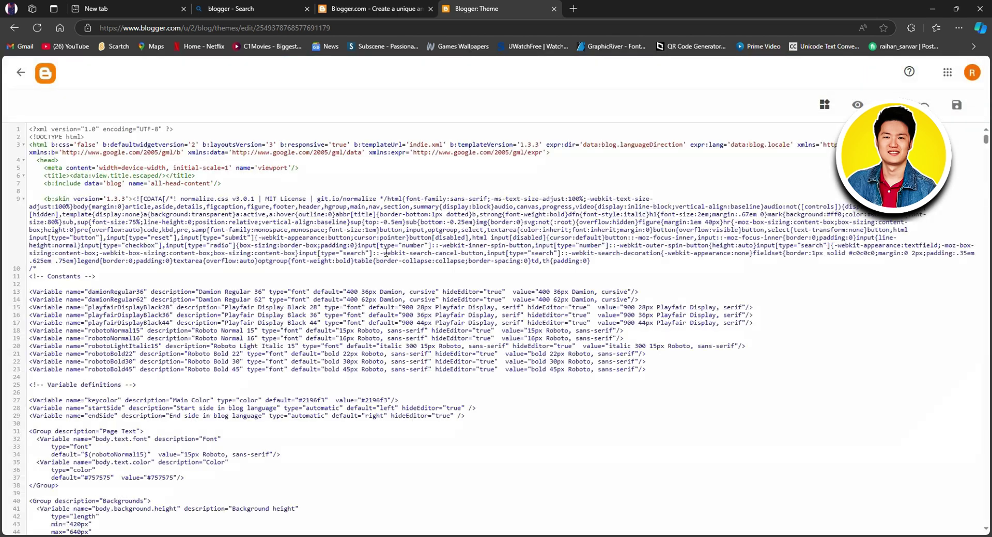
pyautogui.scroll(-15, 92, 166)
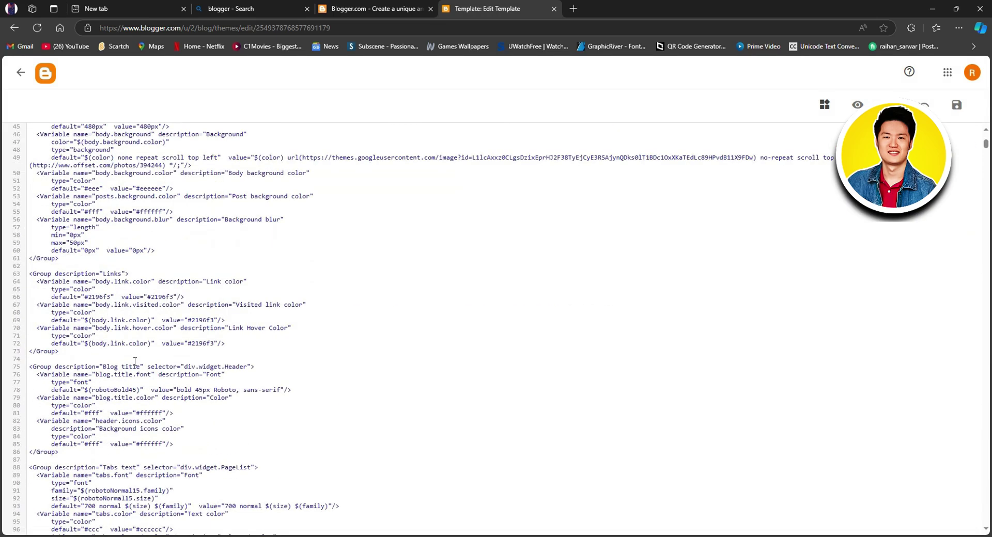
pyautogui.scroll(15, 292, 316)
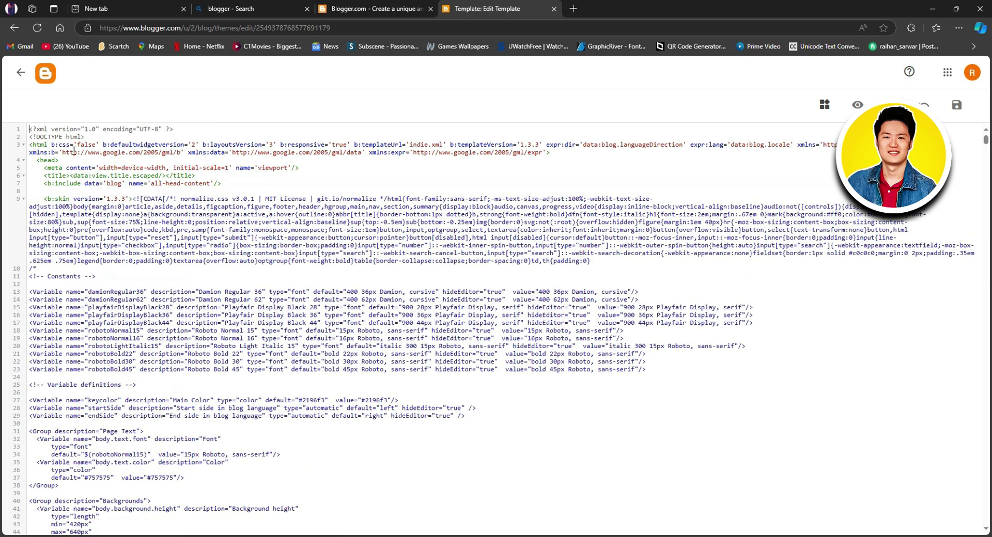
pyautogui.rightClick(60, 144)
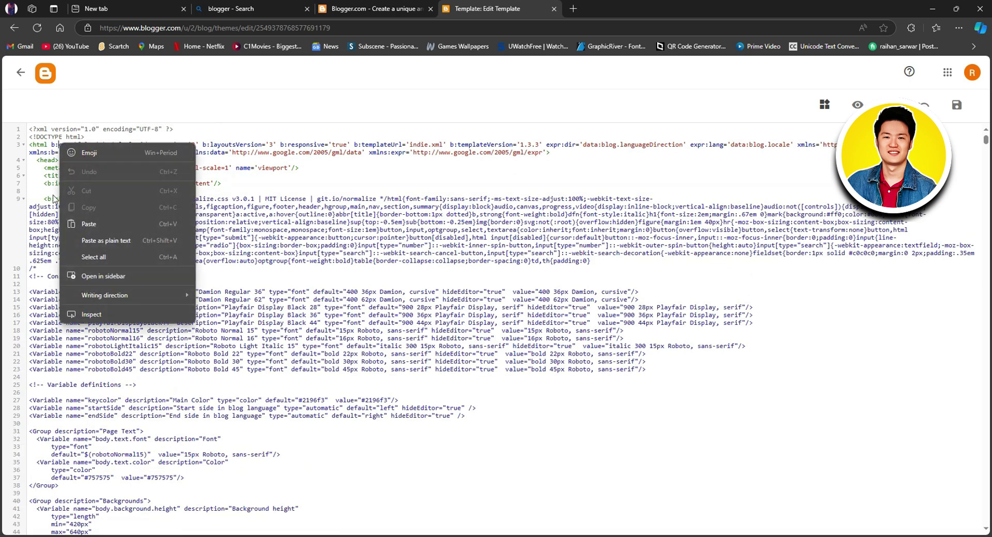
pyautogui.click(87, 258)
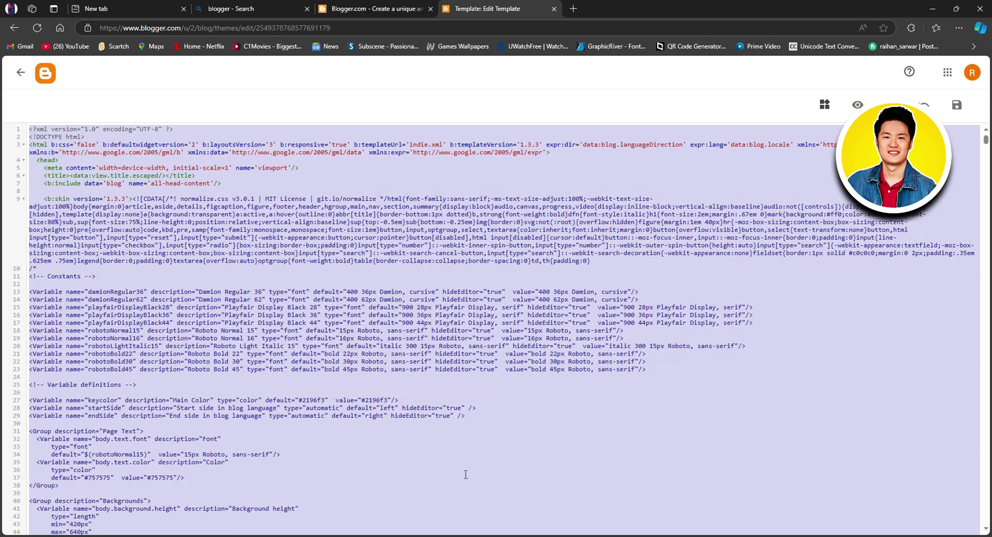
# - Copy the whole Short Alfa template from Notepad and return to the Blogger template editor
pyautogui.click(484, 494)
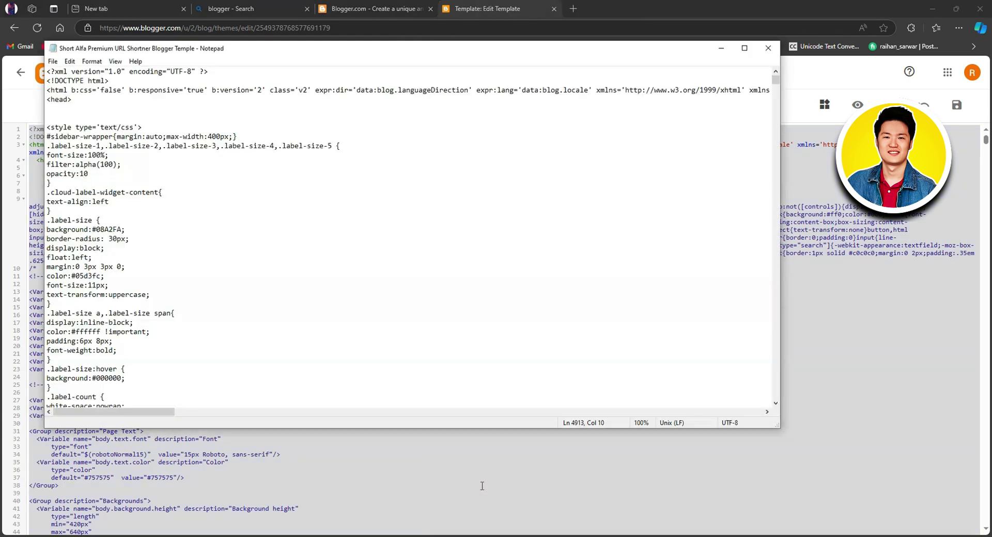
pyautogui.rightClick(71, 72)
pyautogui.click(122, 144)
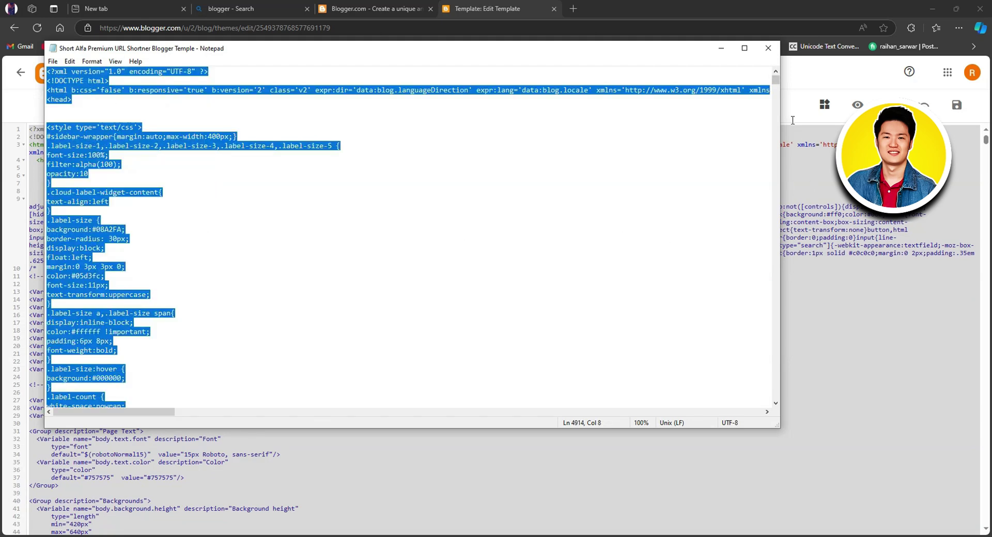
pyautogui.click(721, 48)
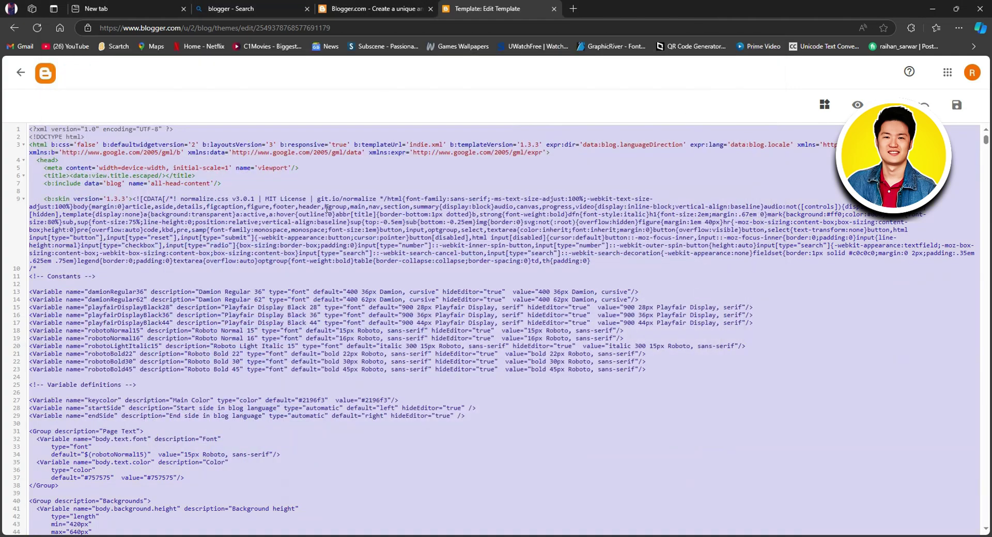
pyautogui.rightClick(263, 210)
# - Paste the Short Alfa template over the old theme code and save it
pyautogui.click(303, 272)
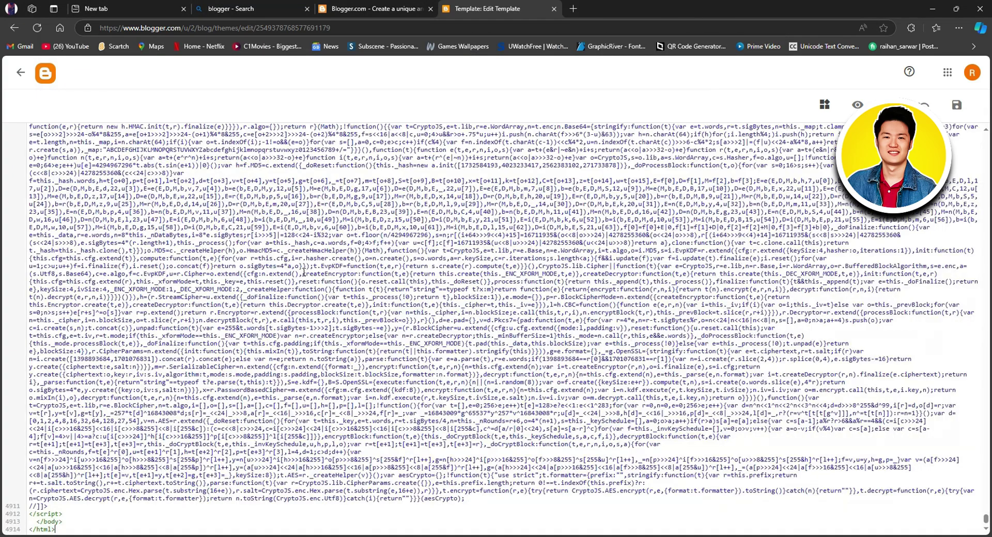
pyautogui.click(956, 106)
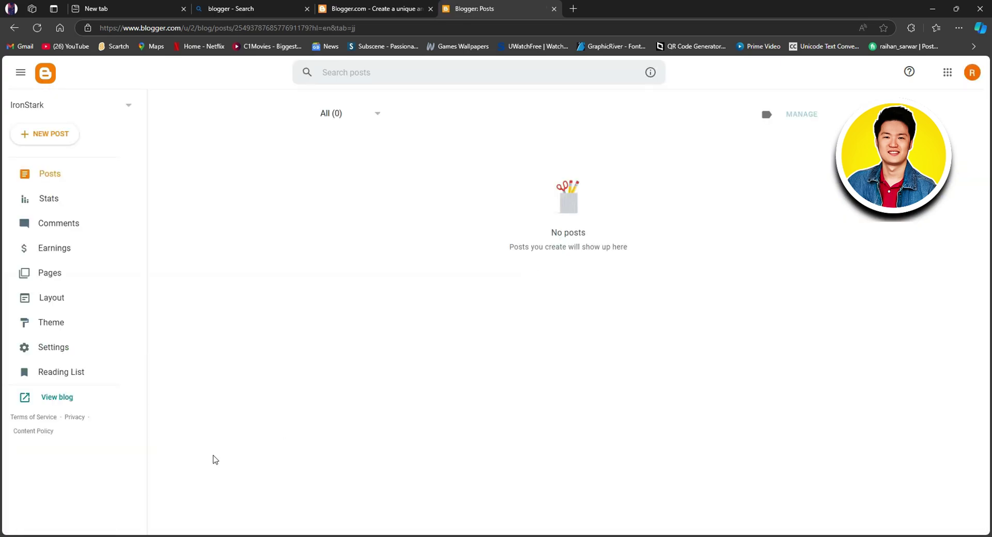
pyautogui.click(54, 398)
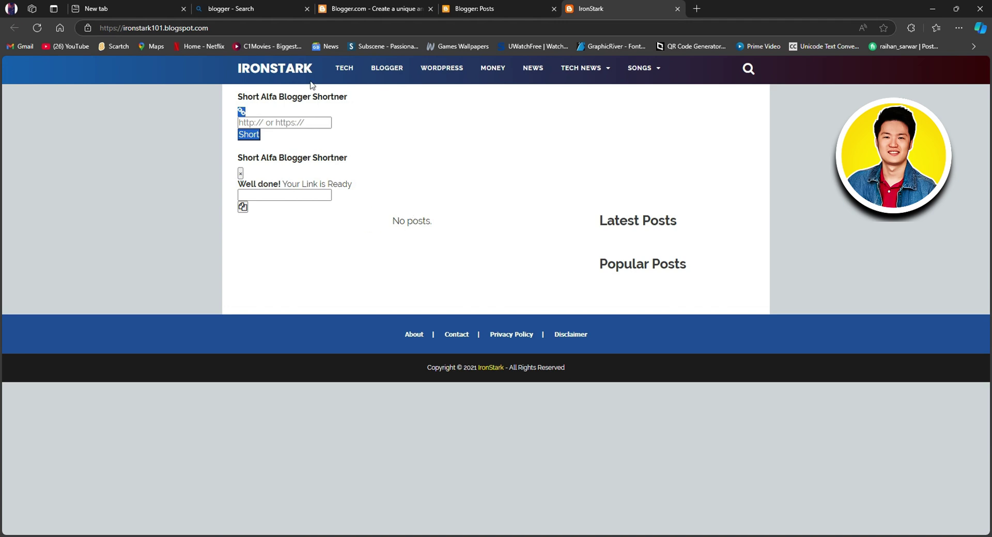
pyautogui.click(676, 9)
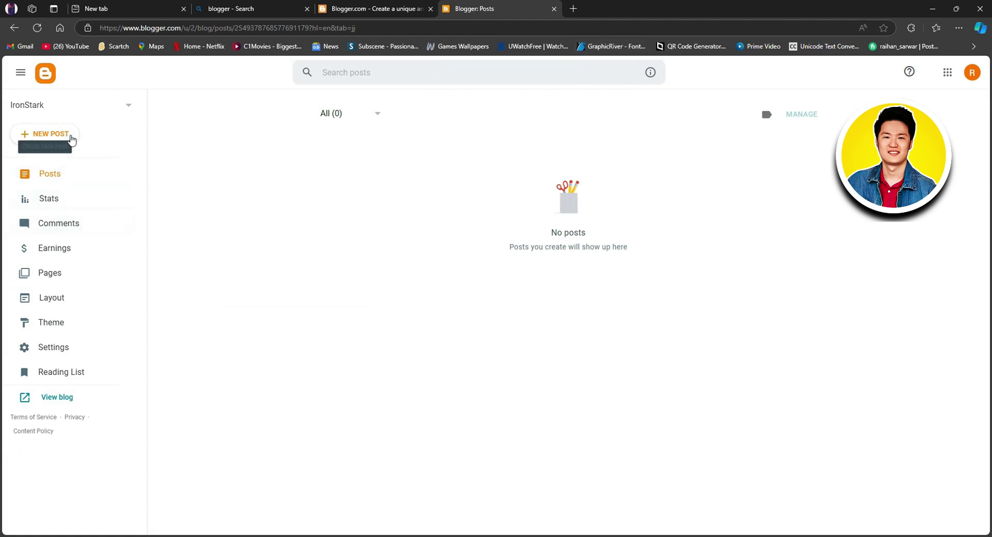
# - Write a new post titled 'Dedication' with body text 'Stark World' and publish it
pyautogui.click(41, 134)
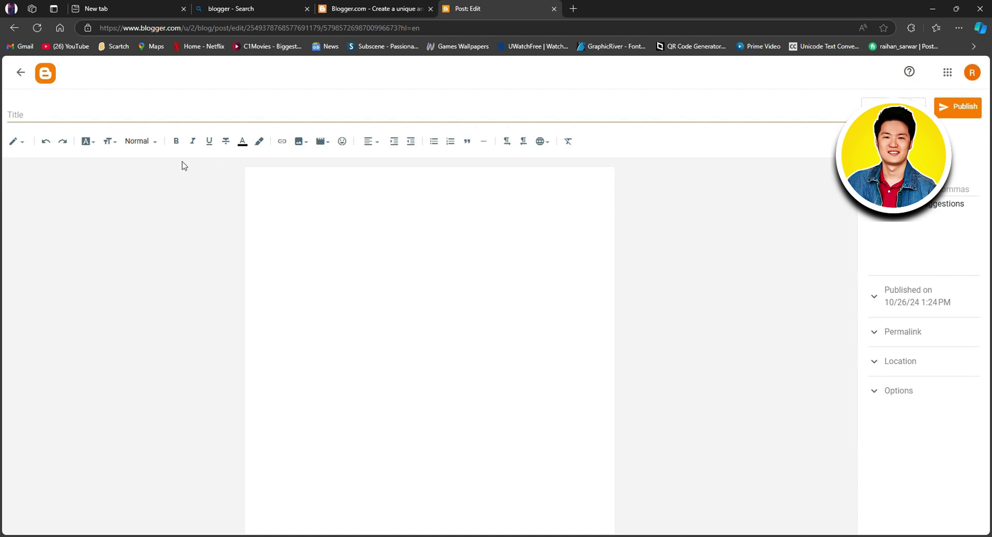
pyautogui.click(48, 115)
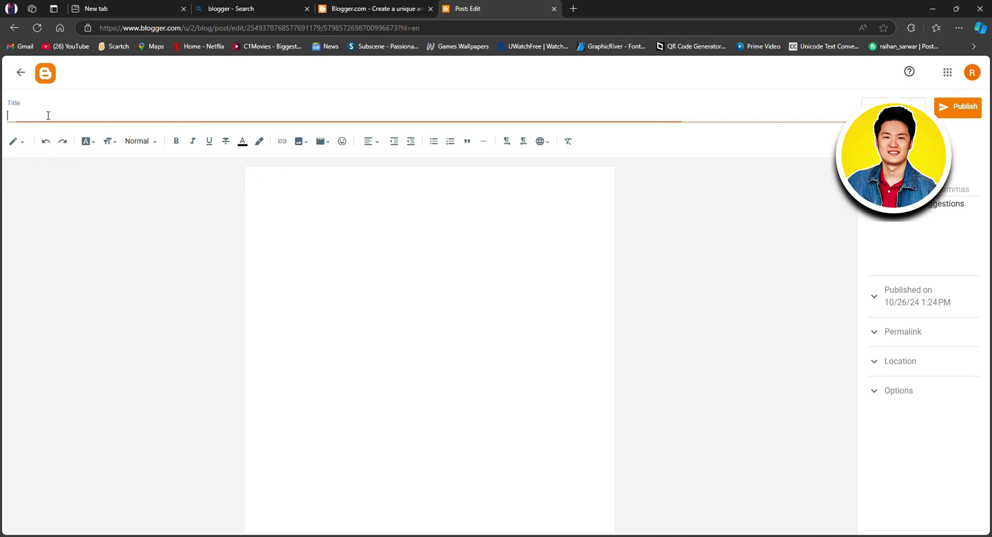
pyautogui.write('Dedicatio')
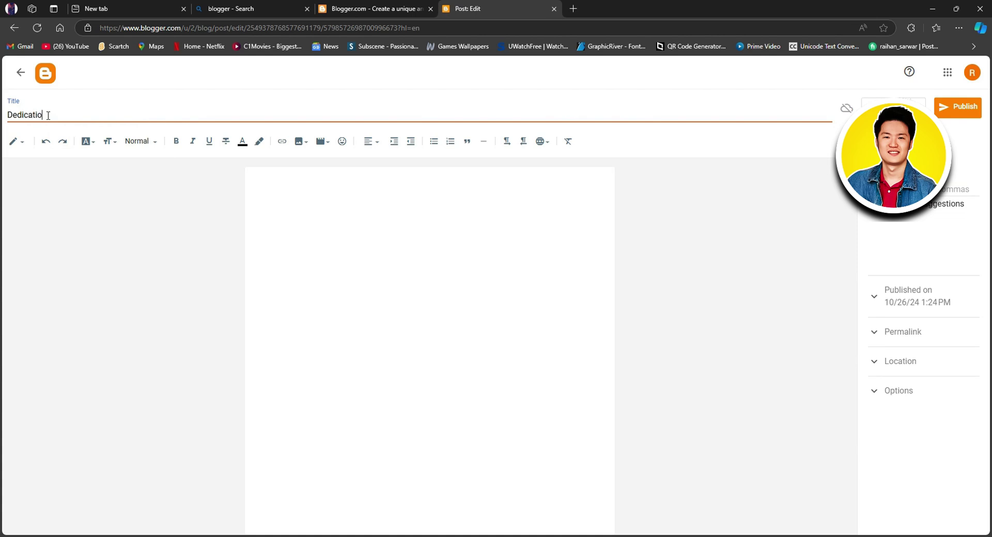
pyautogui.write('n')
pyautogui.click(321, 235)
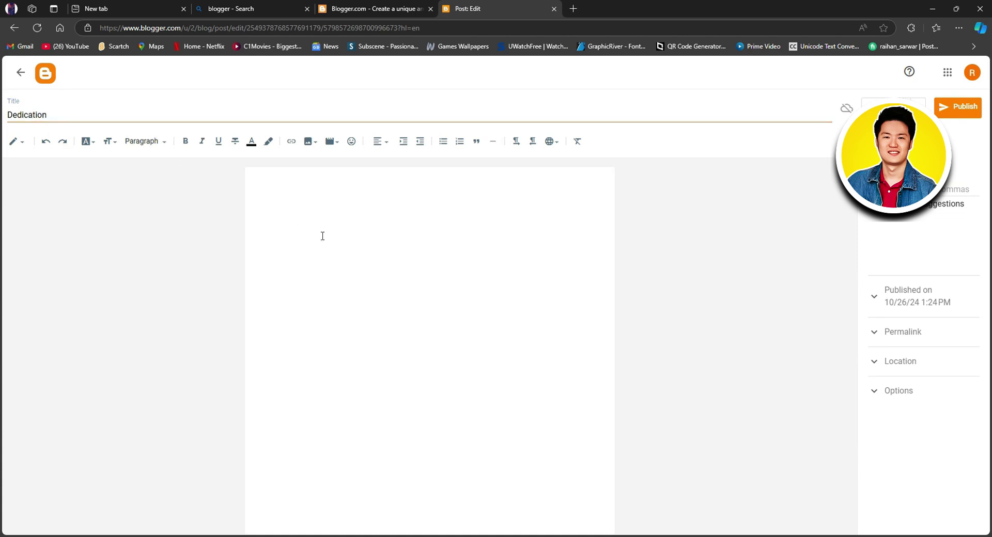
pyautogui.write('Stark WO')
pyautogui.press('Left')
pyautogui.press('Left')
pyautogui.press('Left')
pyautogui.press('BackSpace')
pyautogui.write('o')
pyautogui.click(958, 108)
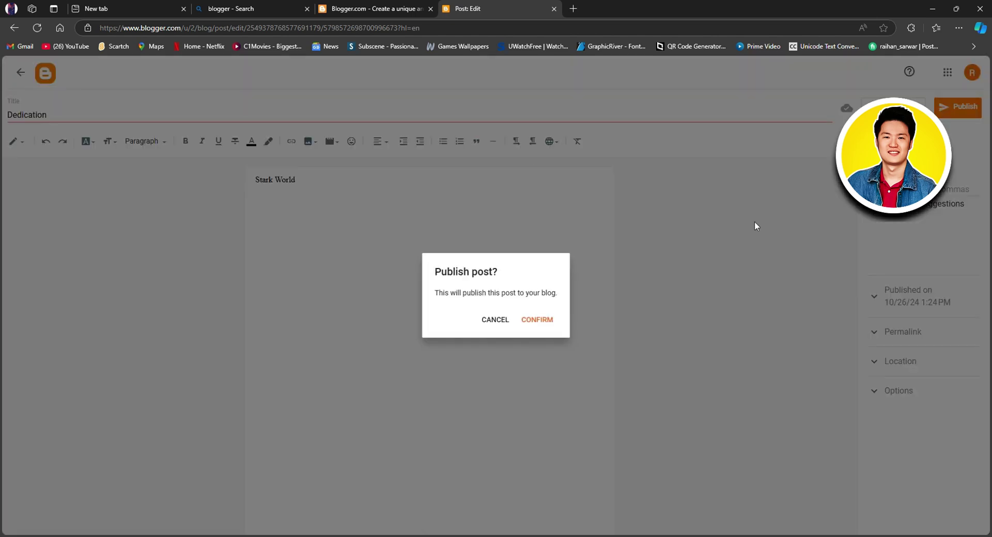
pyautogui.click(531, 321)
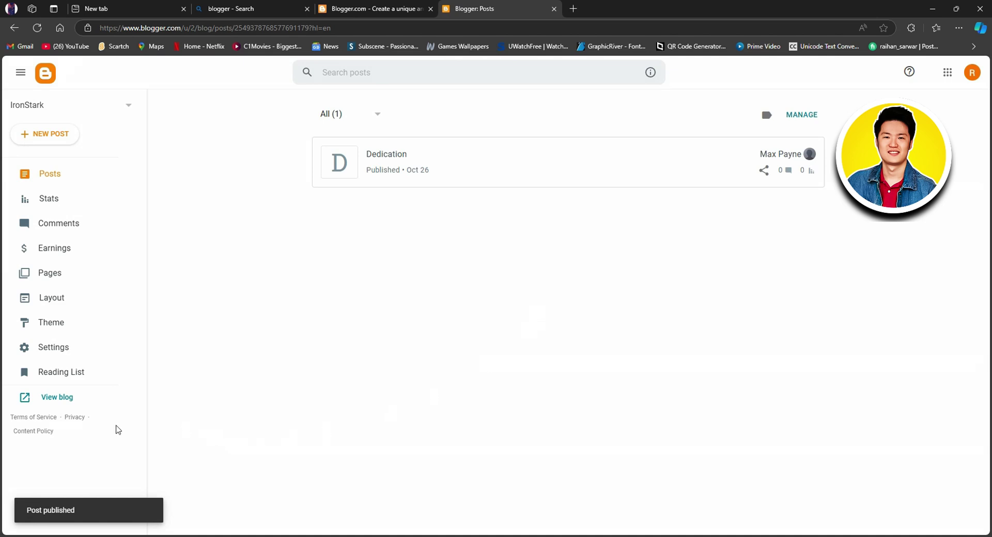
# - View the live IronStark blog with the Dedication post, then return to the Blogger: Posts tab
pyautogui.click(67, 402)
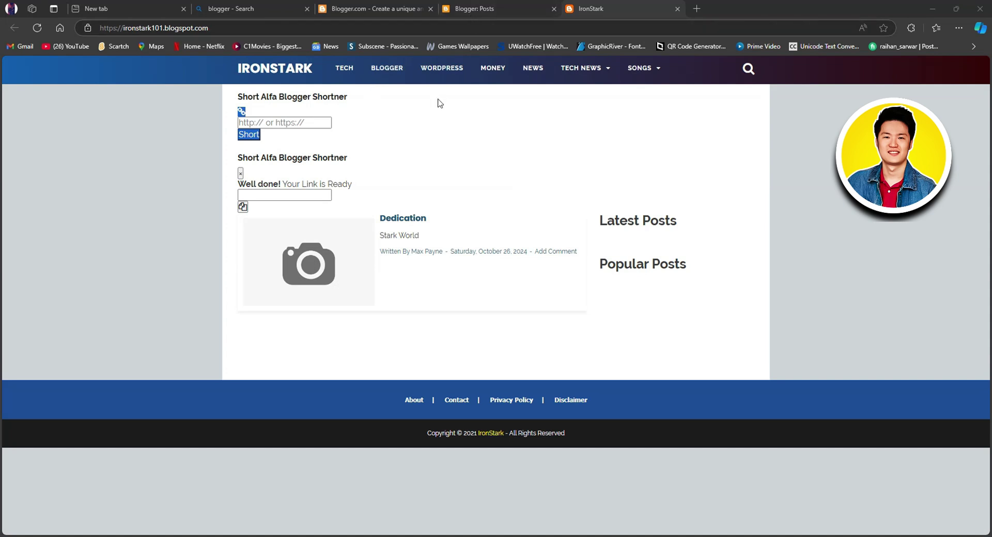
pyautogui.click(526, 10)
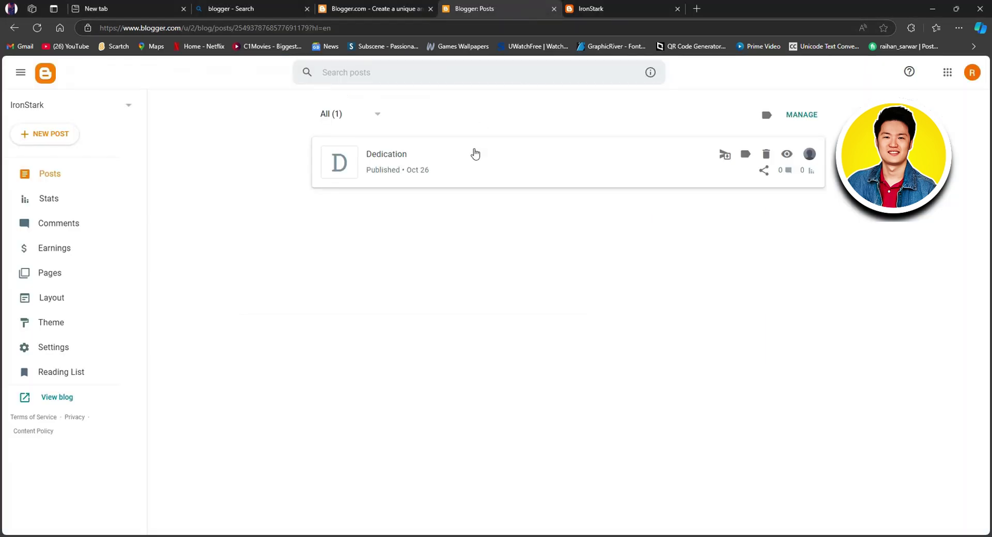
# - Upload the random-01-01 image from Downloads into the Dedication post
pyautogui.click(547, 165)
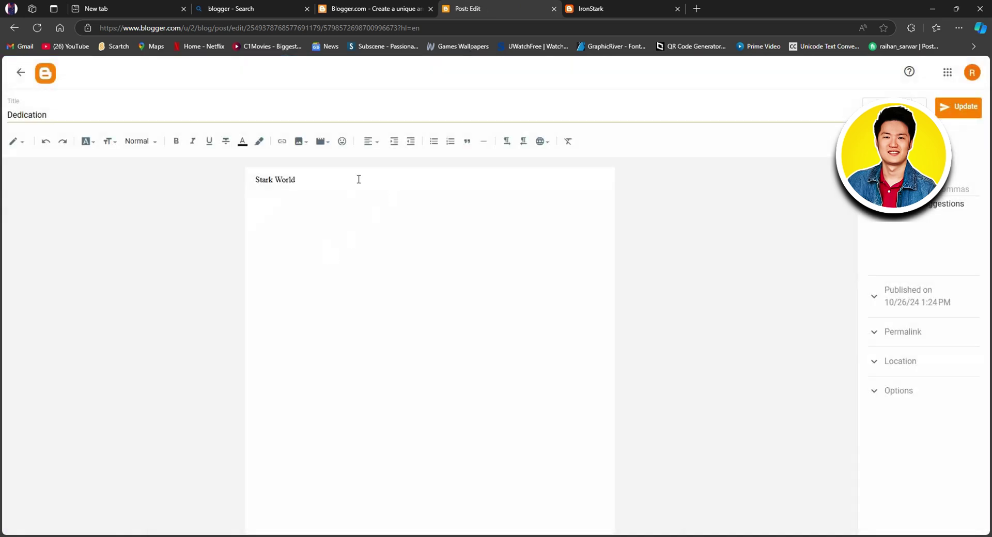
pyautogui.click(302, 144)
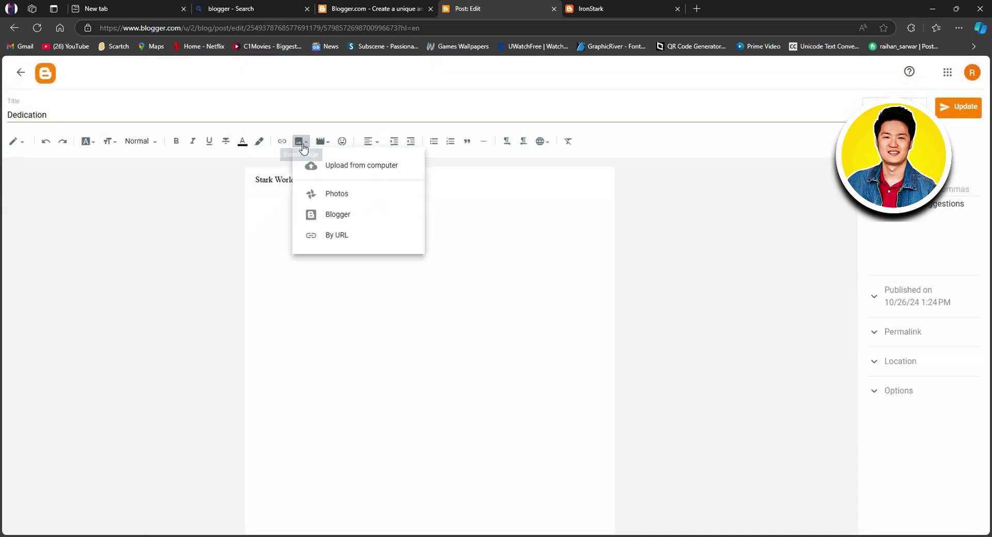
pyautogui.click(332, 163)
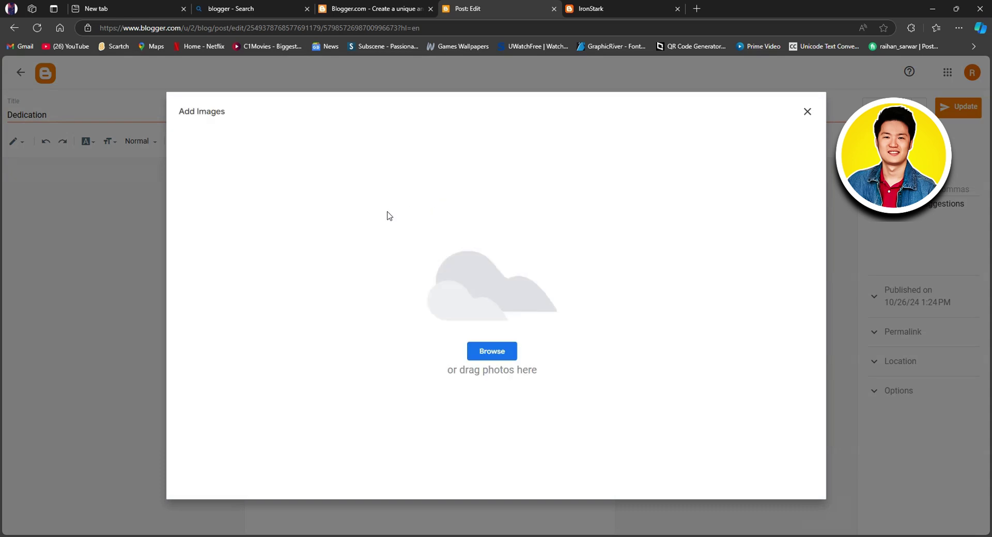
pyautogui.click(491, 353)
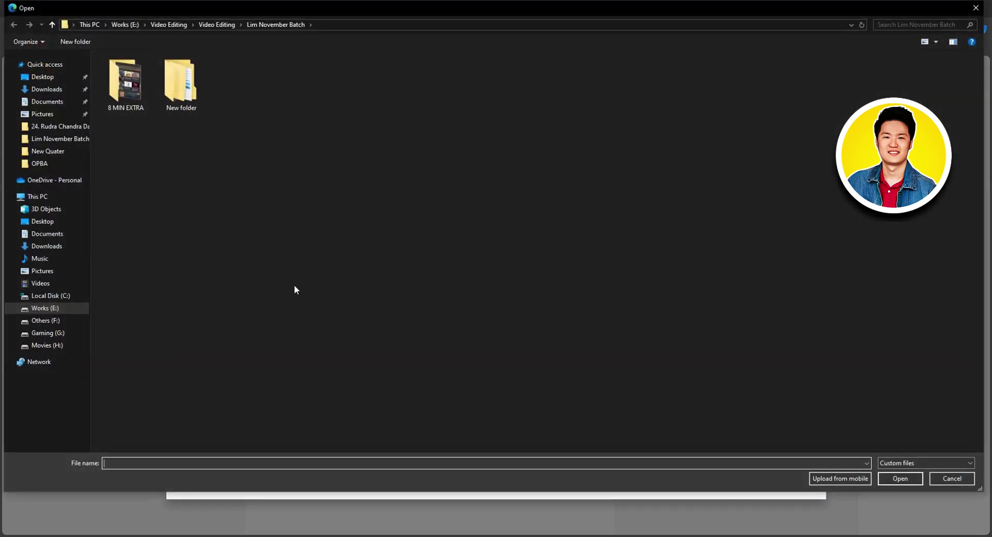
pyautogui.click(59, 246)
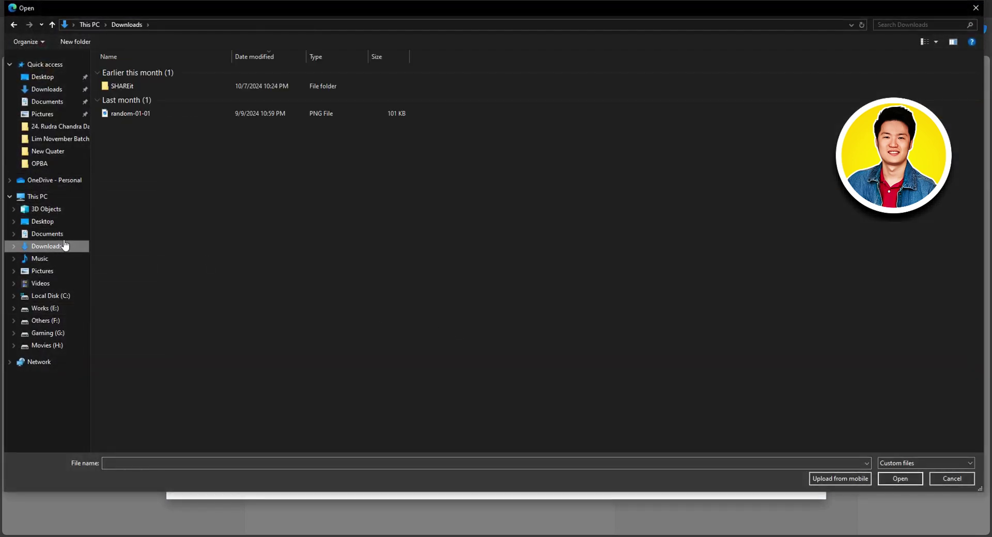
pyautogui.click(136, 114)
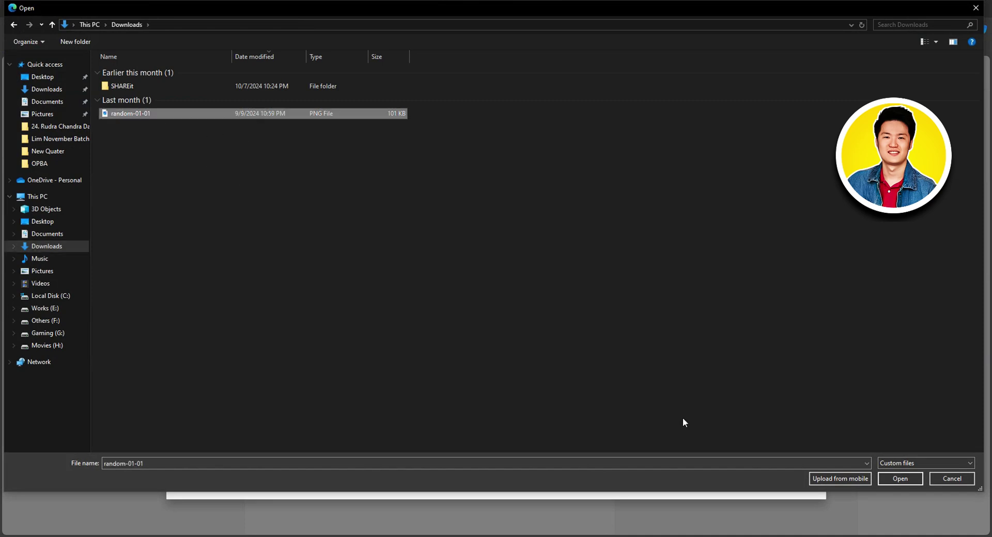
pyautogui.click(900, 478)
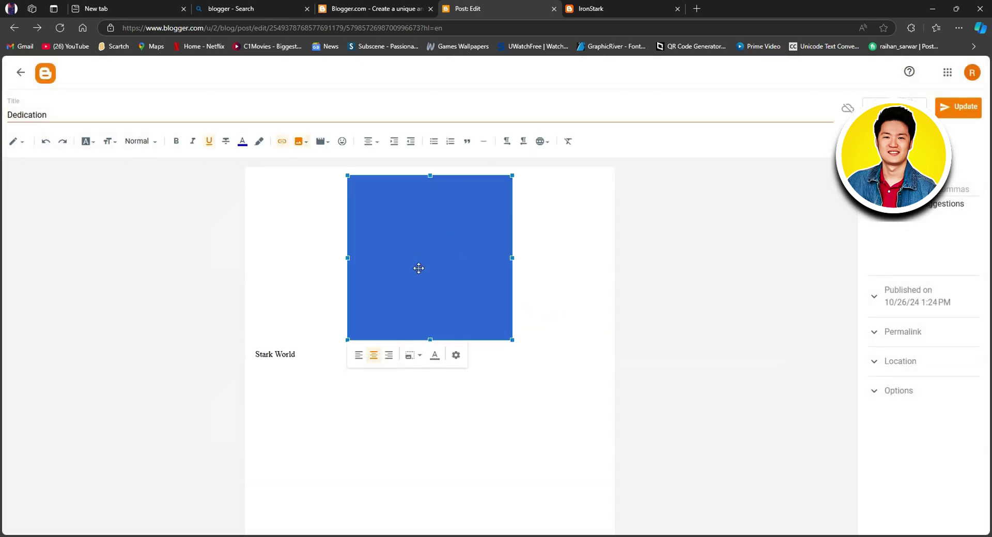
# - Update the Dedication post and reopen the live blog, closing the older blog tab
pyautogui.click(505, 325)
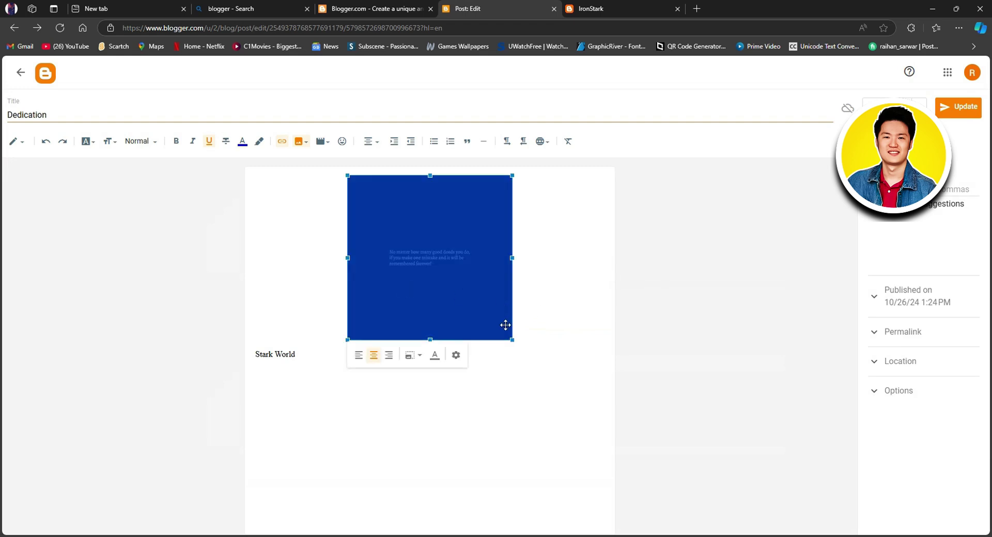
pyautogui.click(552, 315)
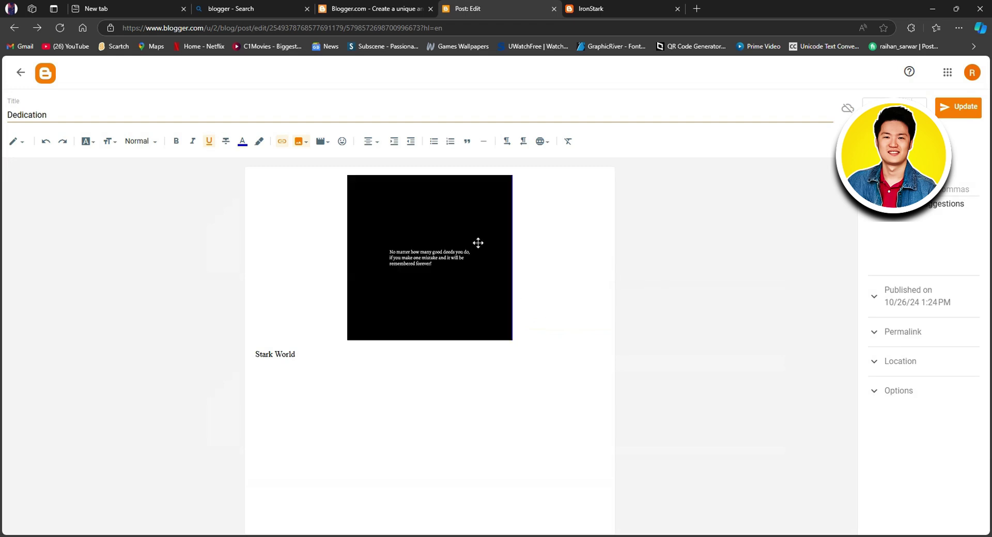
pyautogui.click(954, 111)
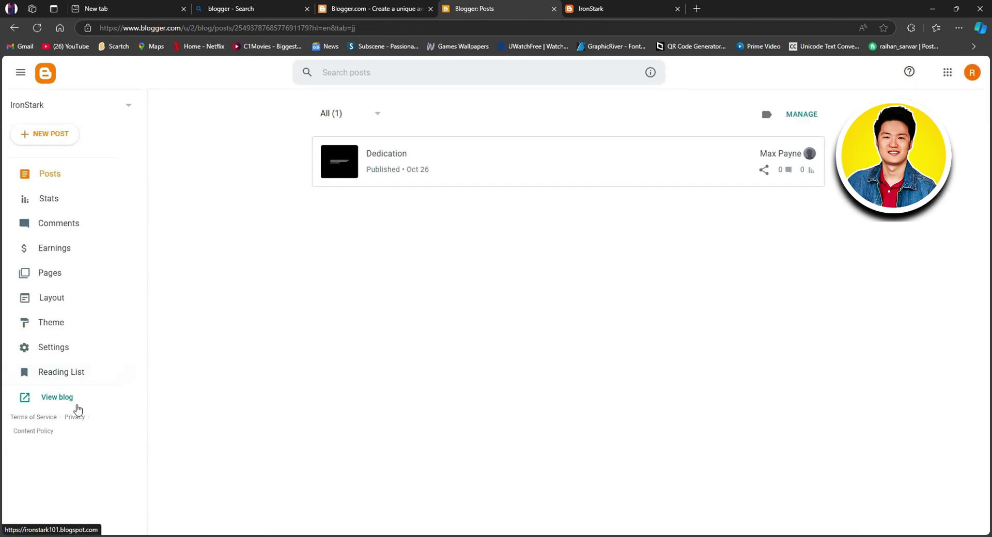
pyautogui.click(58, 398)
pyautogui.click(801, 9)
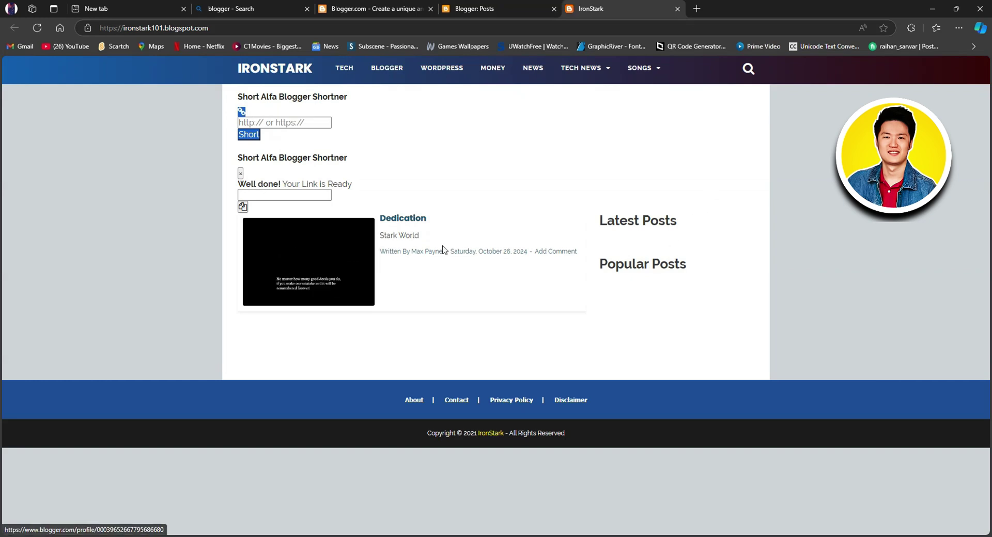
# - Open the Dedication post page on the live blog, reload the homepage, then return to Blogger Posts
pyautogui.click(420, 219)
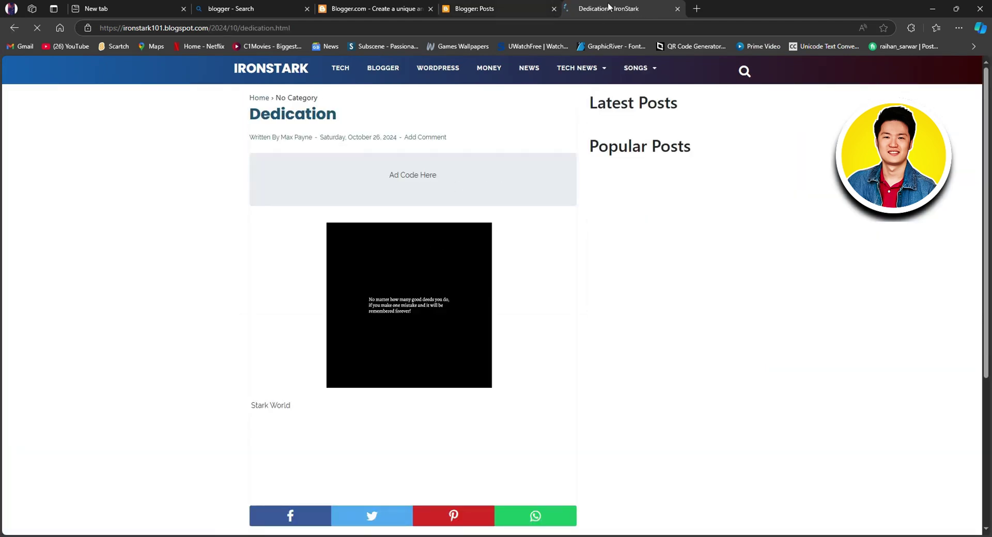
pyautogui.click(677, 8)
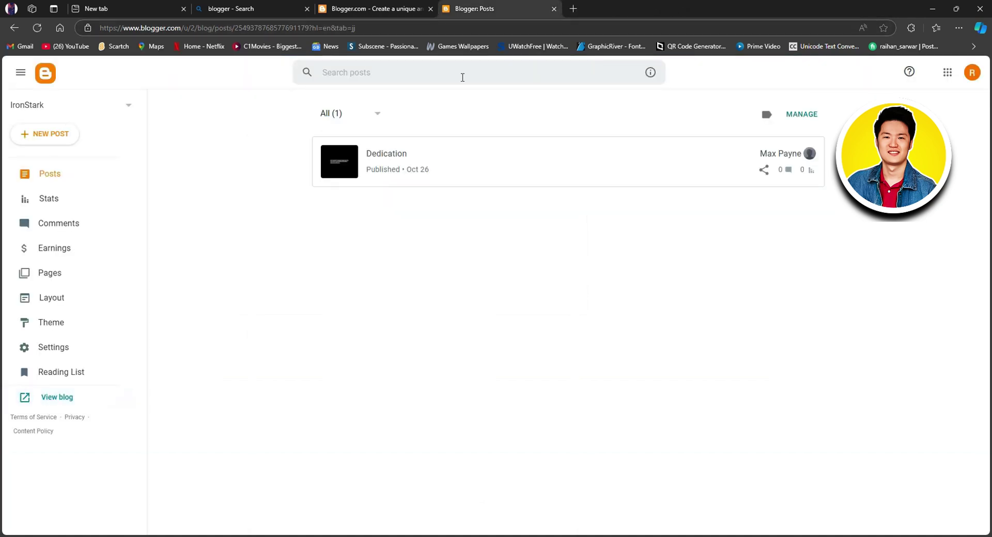
pyautogui.click(69, 400)
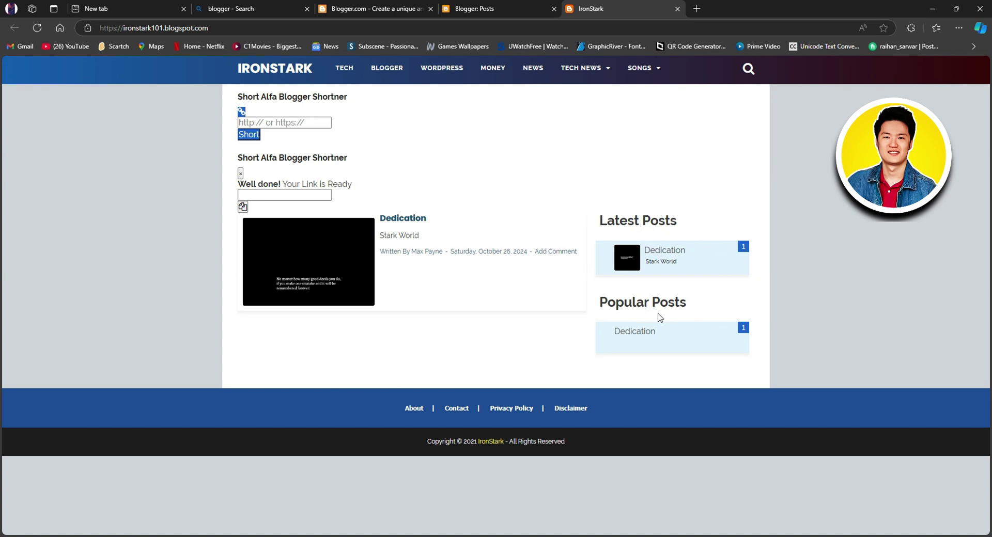
pyautogui.click(299, 71)
pyautogui.click(233, 22)
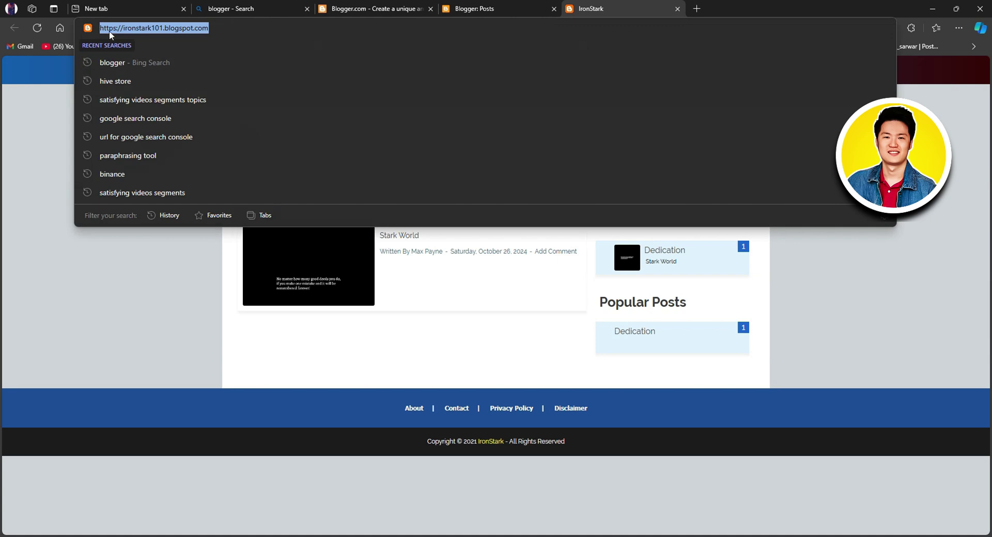
pyautogui.click(467, 8)
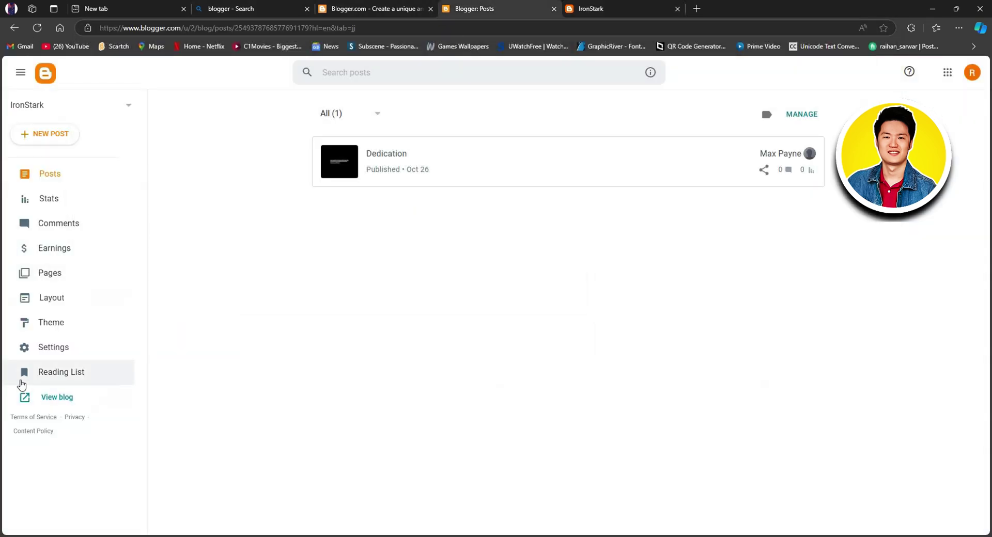
# - Inspect the Publishing > Custom domain setting, cancel without changes, and view the live blog
pyautogui.click(68, 353)
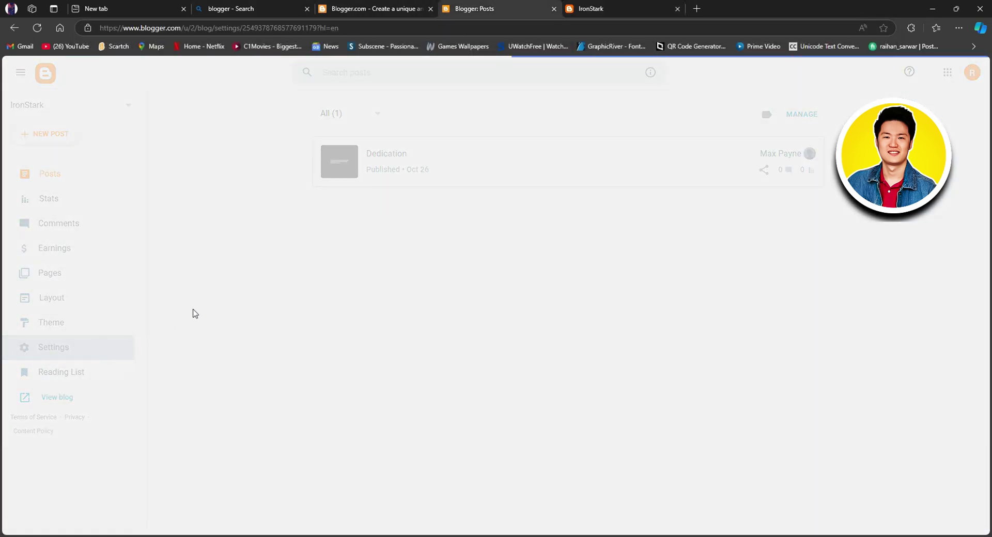
pyautogui.scroll(-4, 230, 368)
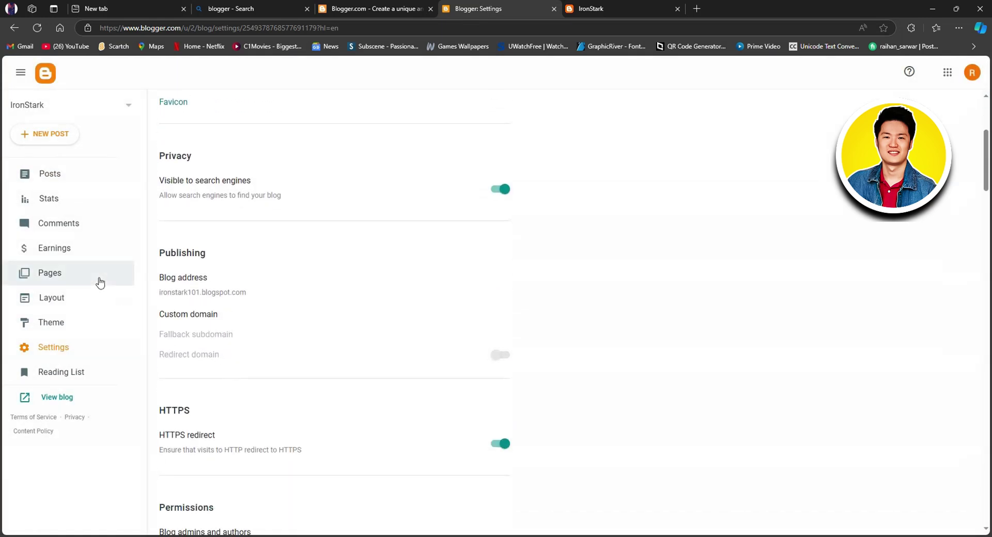
pyautogui.click(191, 316)
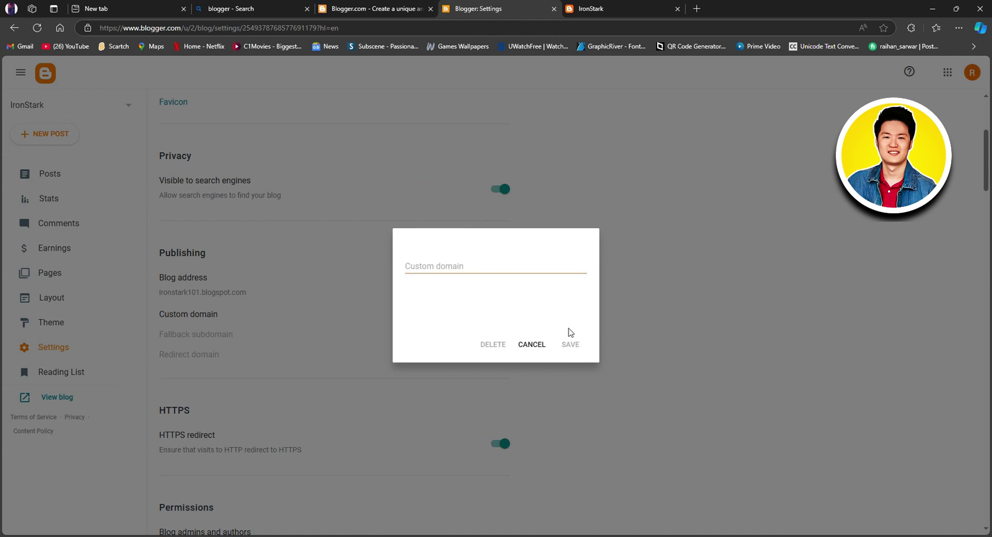
pyautogui.click(529, 344)
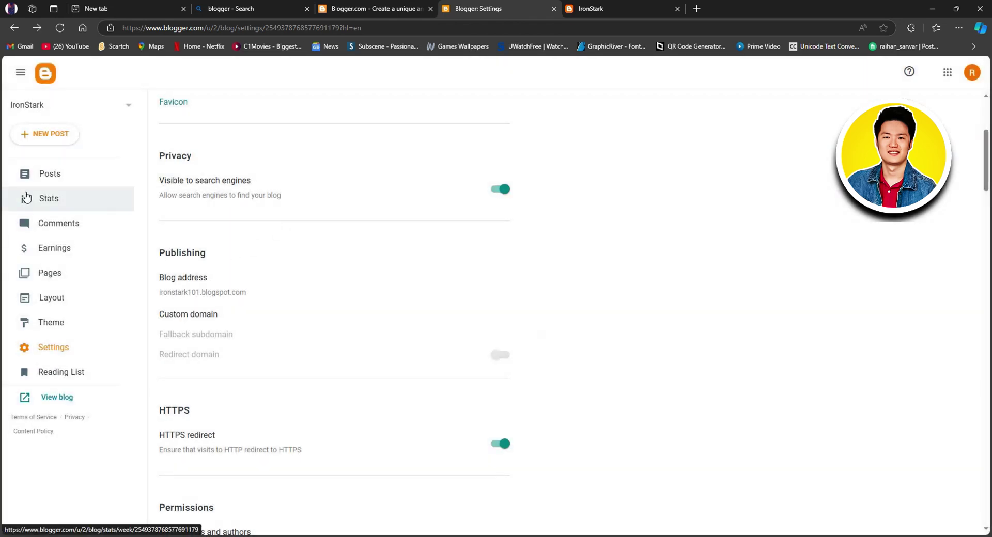
pyautogui.click(57, 397)
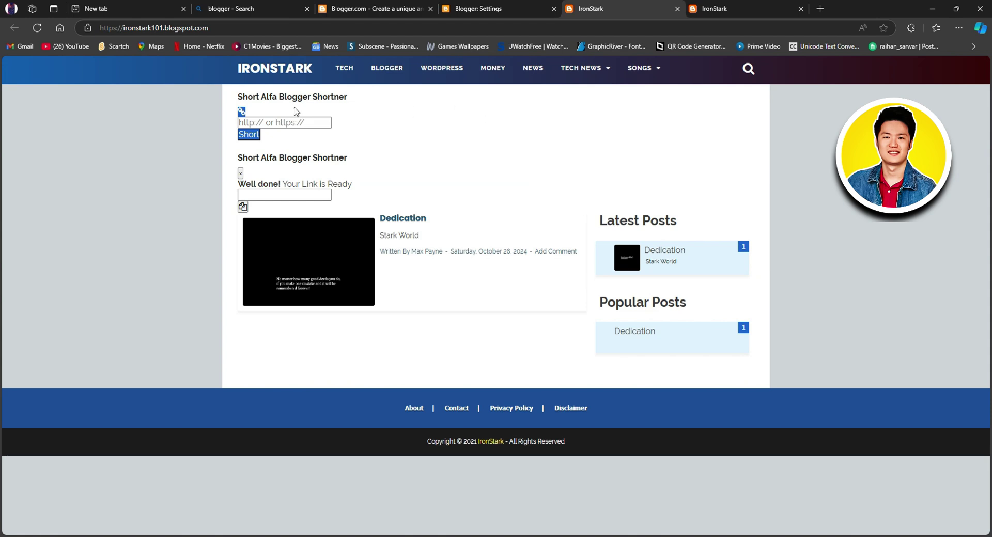
# - Open the IronStark custom theme's HTML in the Edit HTML editor from the Theme page
pyautogui.click(516, 8)
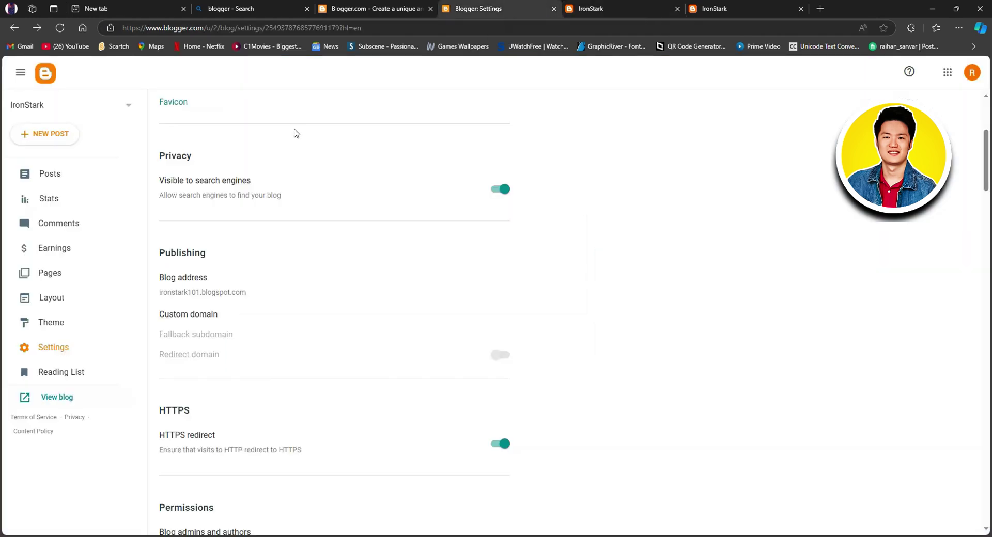
pyautogui.click(73, 325)
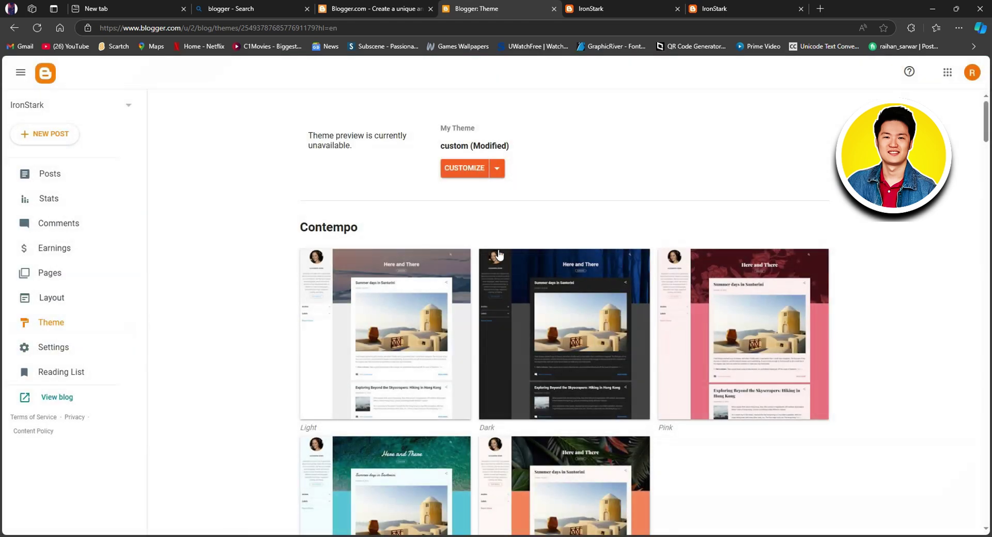
pyautogui.click(497, 171)
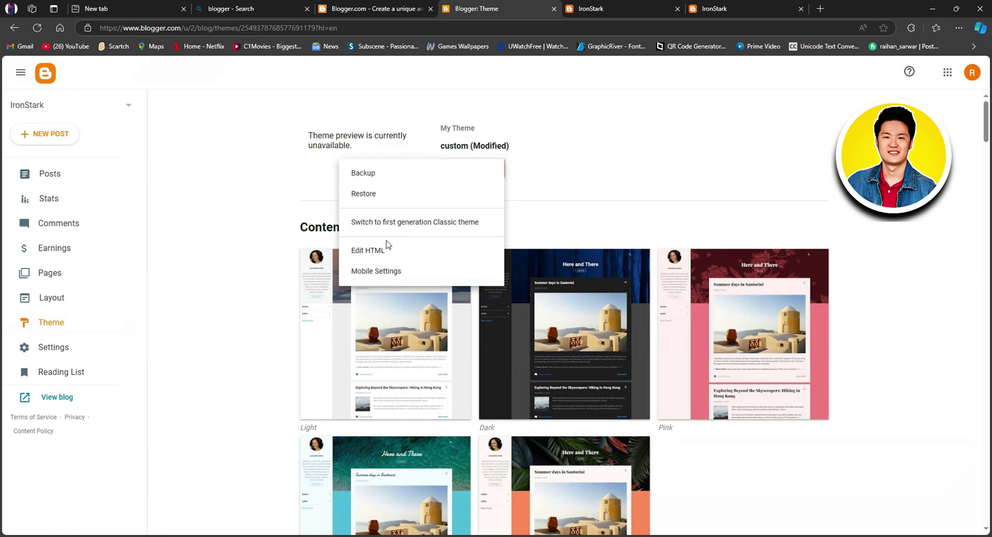
pyautogui.click(368, 253)
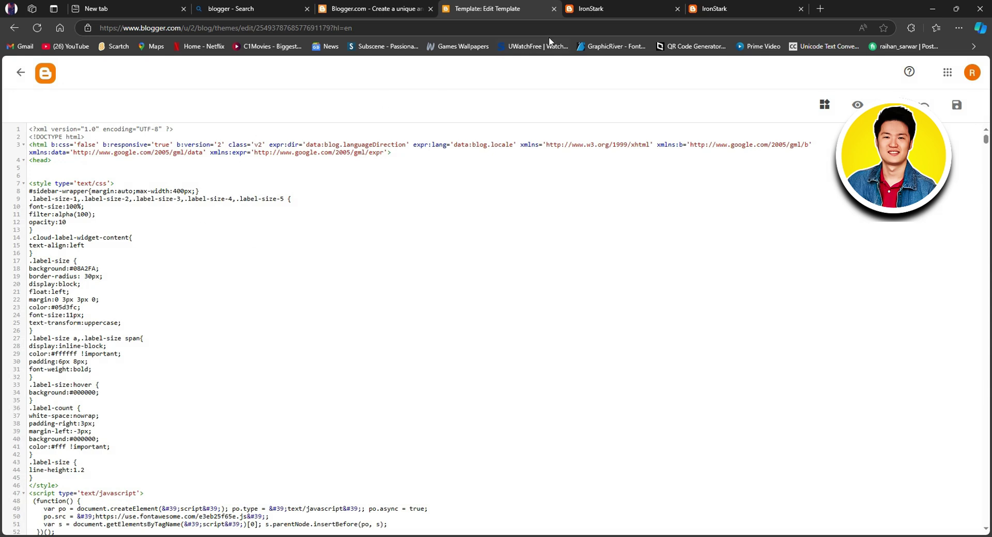
# - Search the theme code for the TECH menu entry
pyautogui.click(615, 13)
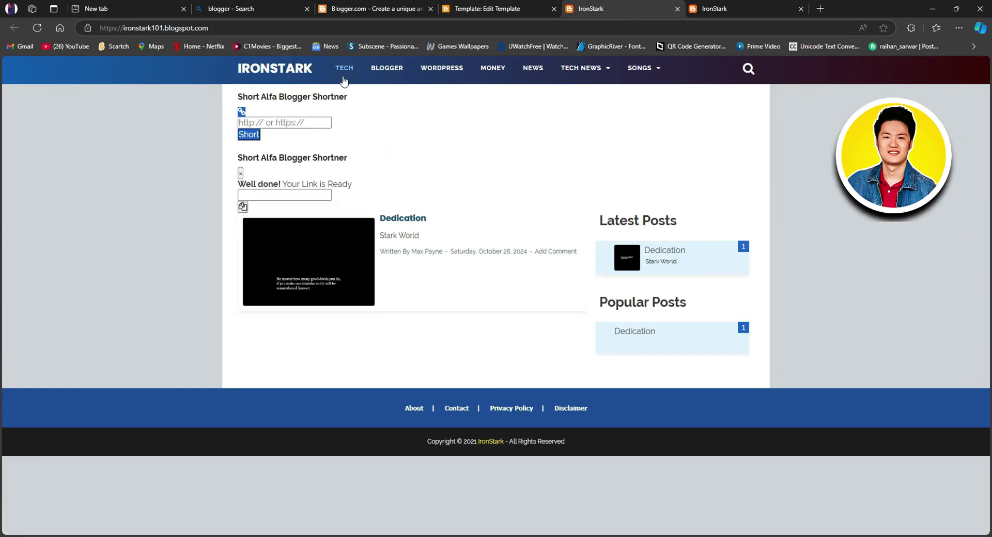
pyautogui.click(492, 7)
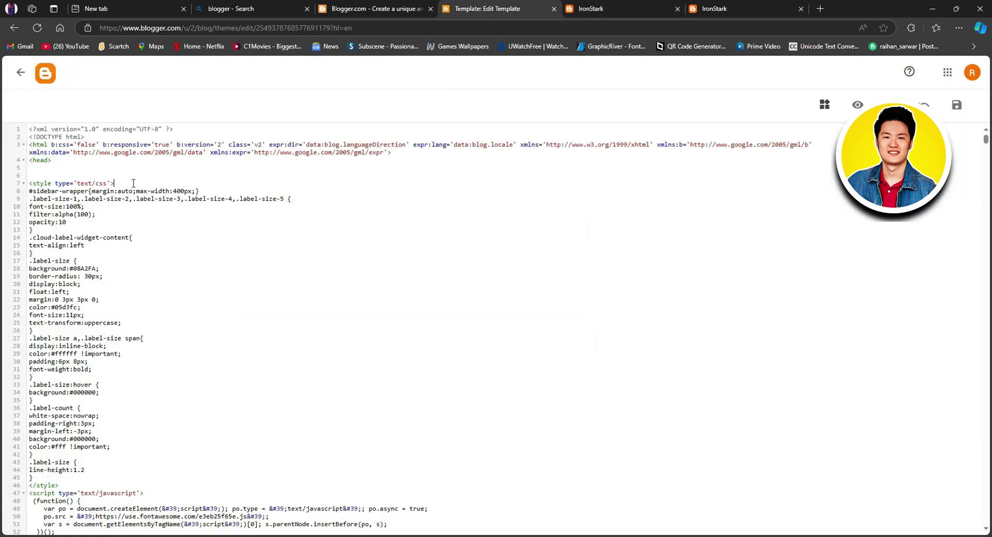
pyautogui.hotkey('ctrl', 'f')
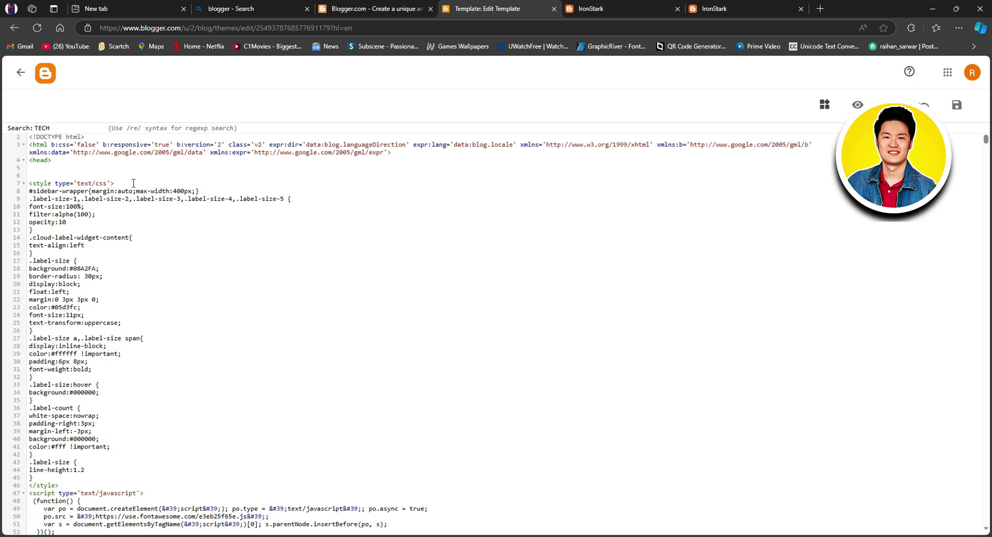
pyautogui.press('Return')
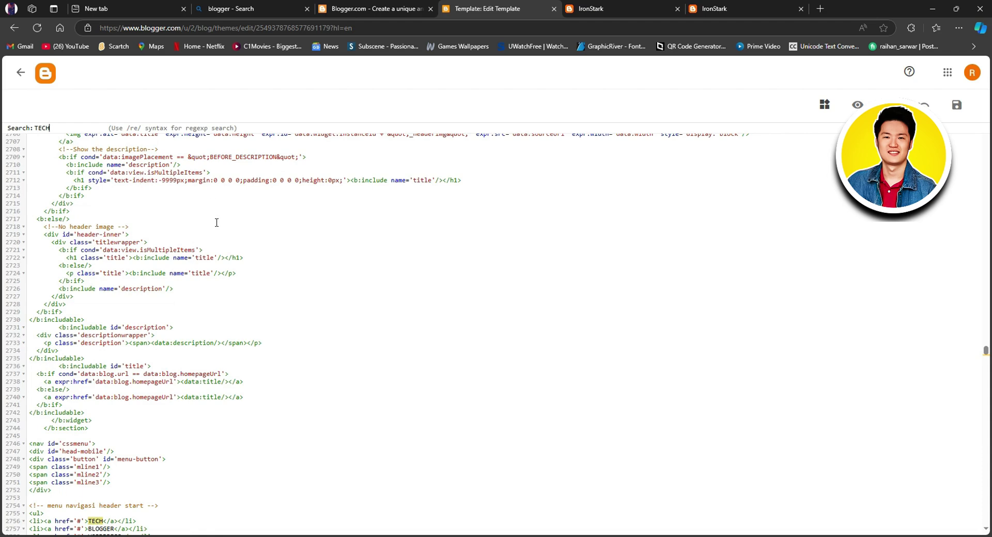
pyautogui.scroll(-3, 168, 345)
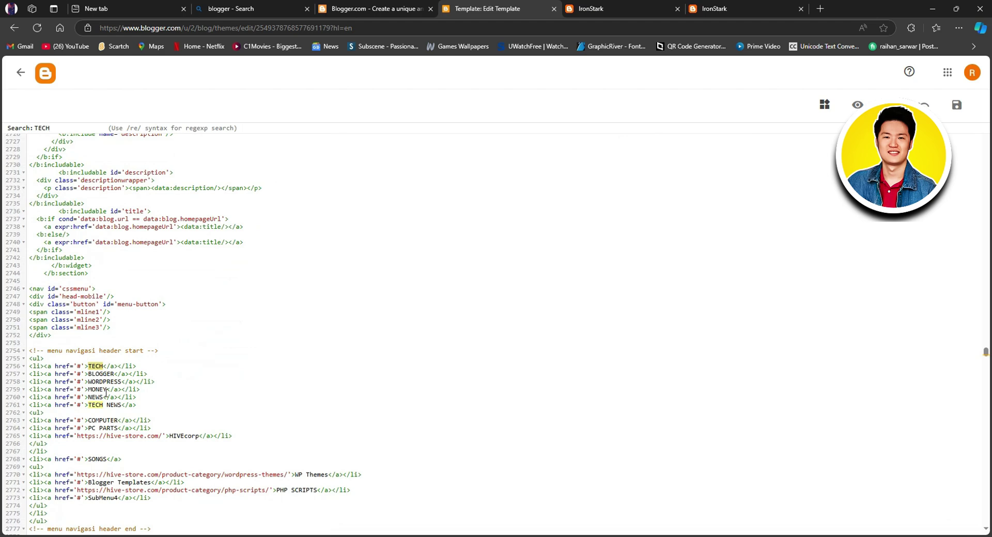
# - Replace the TECH menu label on line 2756 with STARK and save the template
pyautogui.click(95, 365)
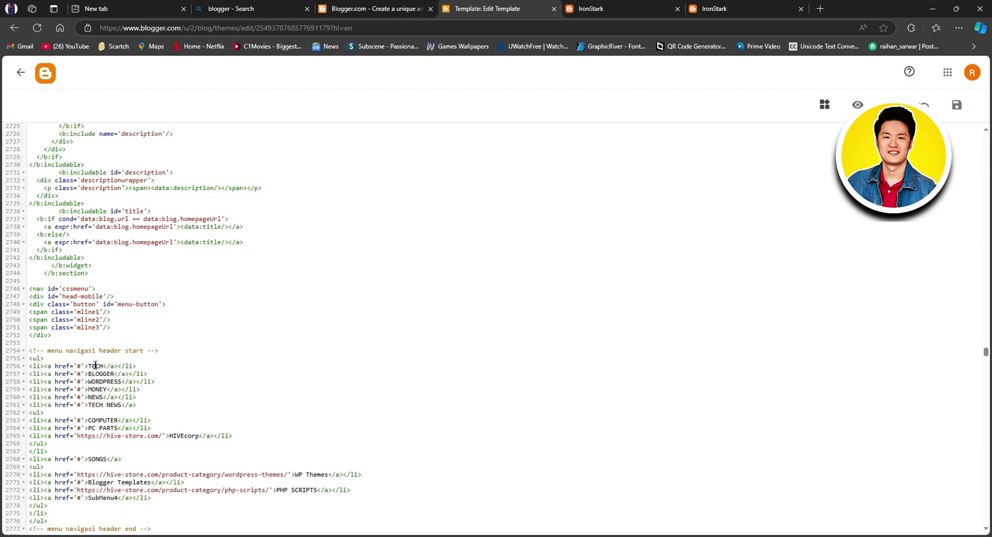
pyautogui.doubleClick(95, 365)
pyautogui.write('STARK')
pyautogui.click(956, 106)
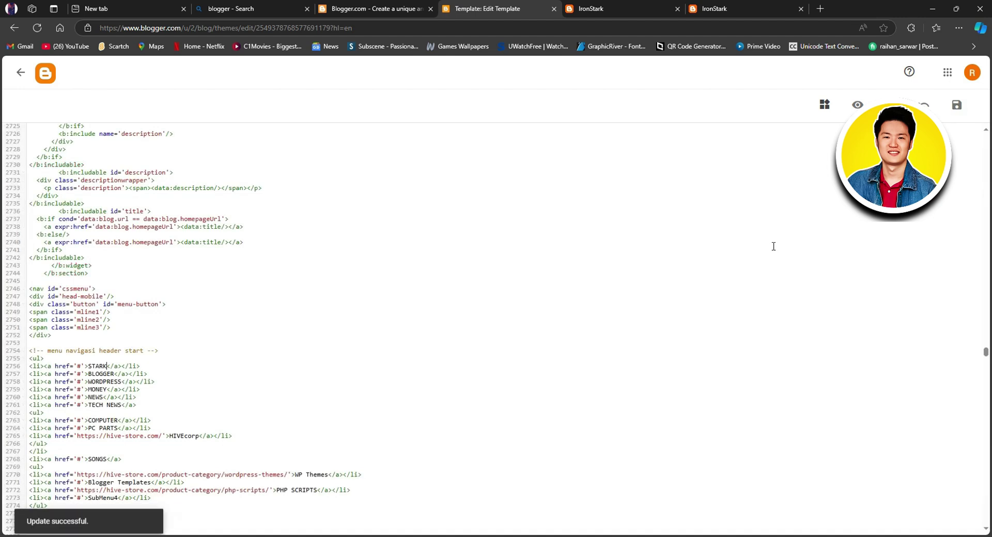
# - Reload the live blog to show the STARK menu, then shorten GOOGLE.COM in the shortener widget
pyautogui.click(627, 2)
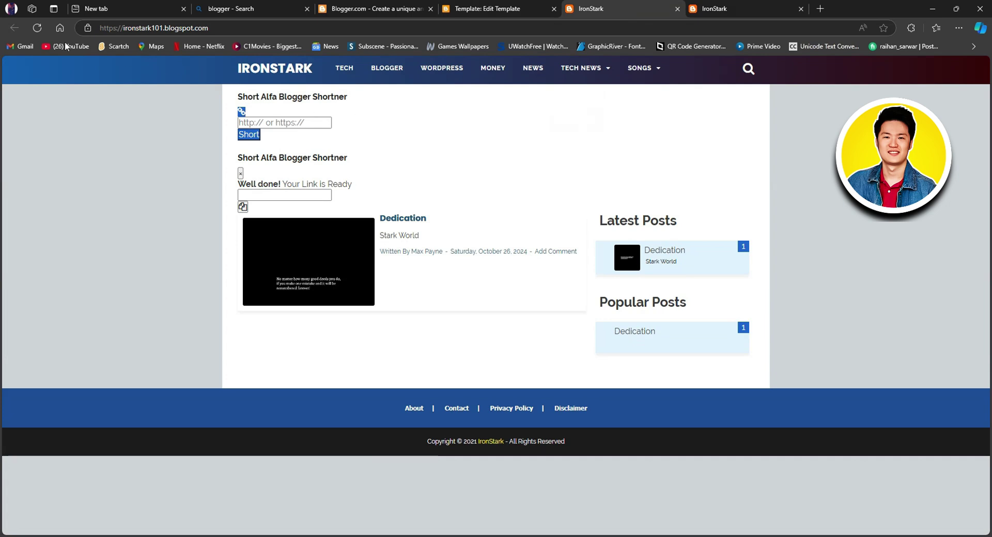
pyautogui.click(34, 30)
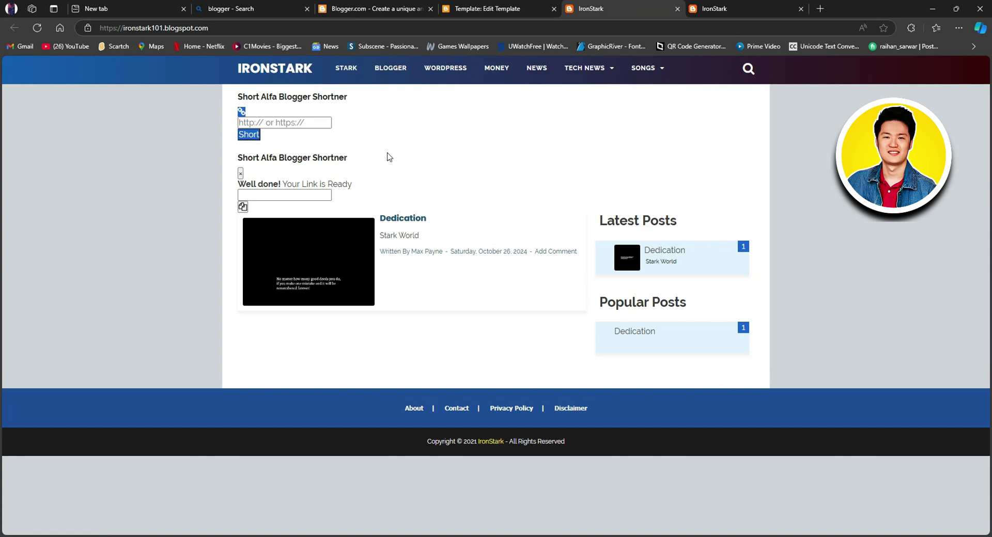
pyautogui.click(275, 122)
pyautogui.write('J')
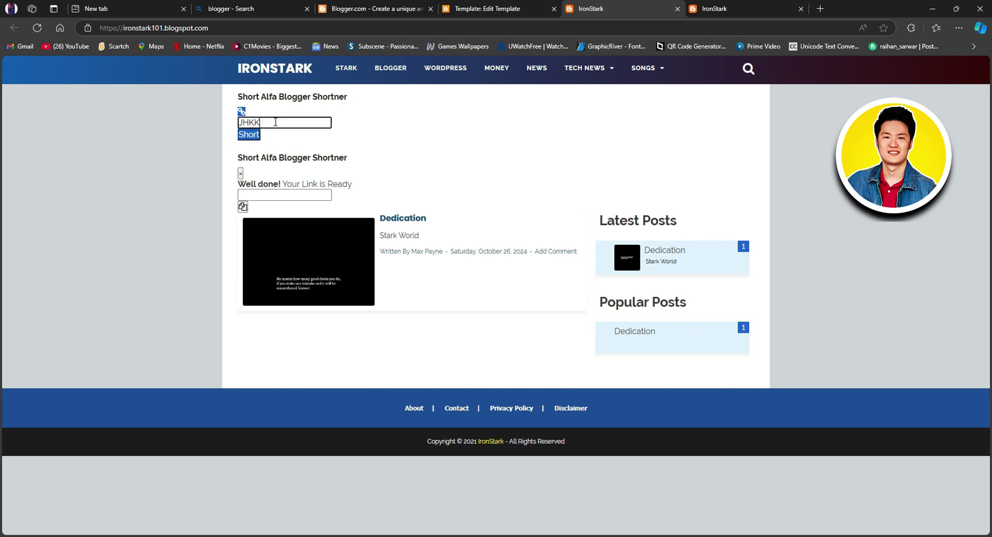
pyautogui.press('BackSpace')
pyautogui.write('GOOGLE.COM')
pyautogui.press('Return')
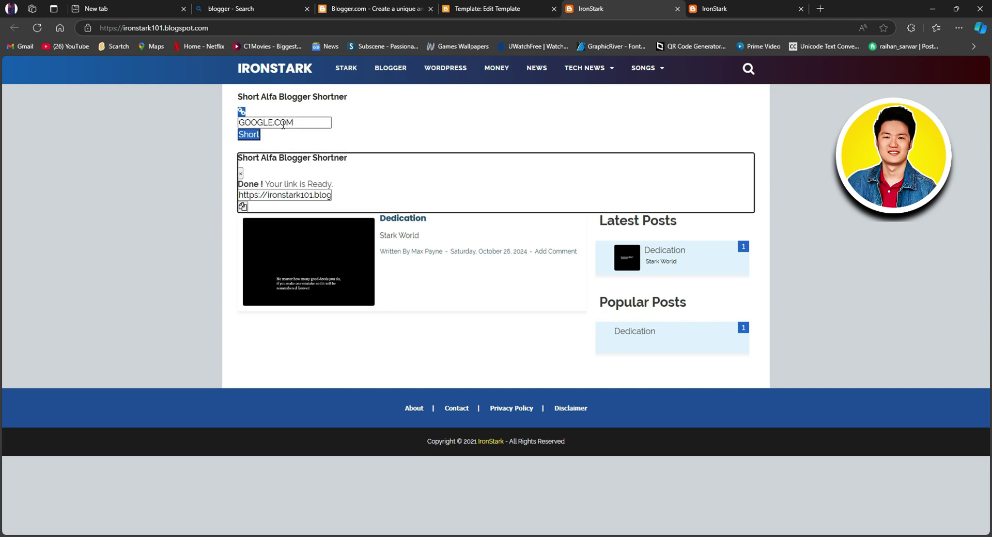
# - Select the generated short link, search the web for it, then close the extra tabs
pyautogui.click(287, 197)
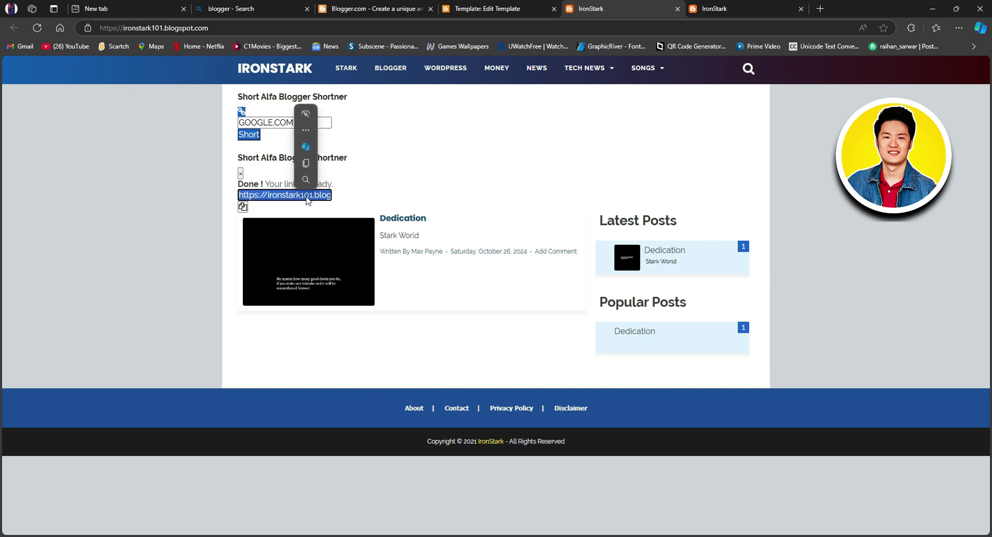
pyautogui.click(205, 202)
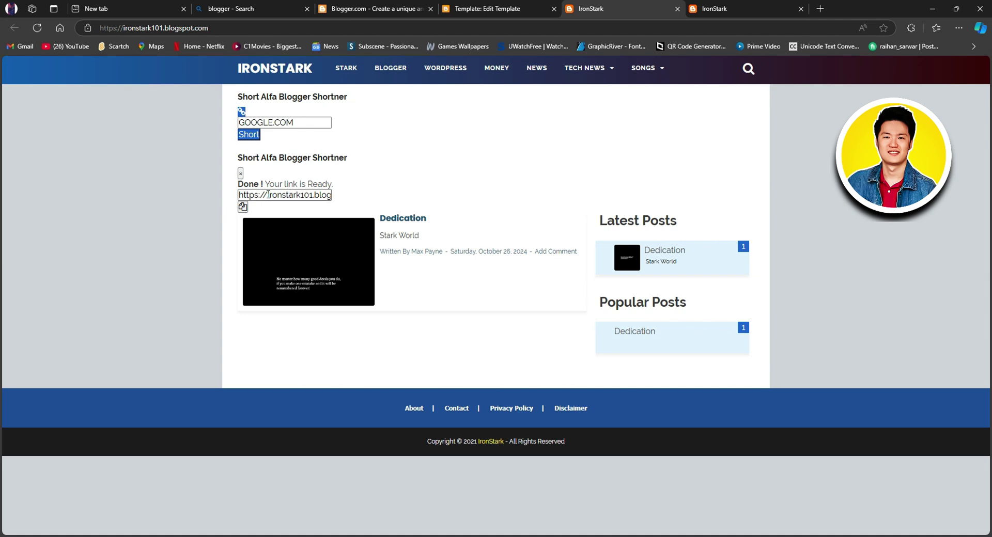
pyautogui.click(270, 197)
pyautogui.click(268, 195)
pyautogui.tripleClick(268, 196)
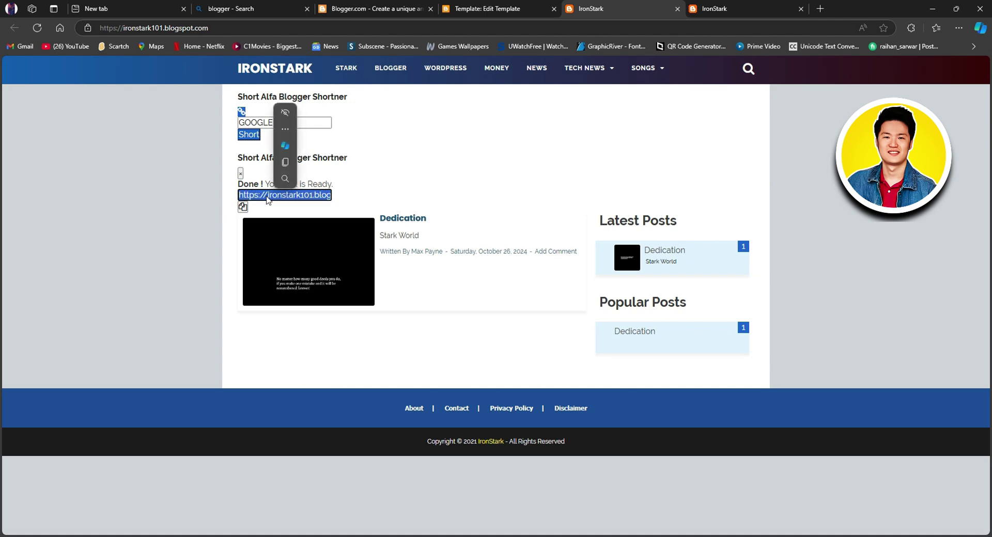
pyautogui.moveTo(284, 148)
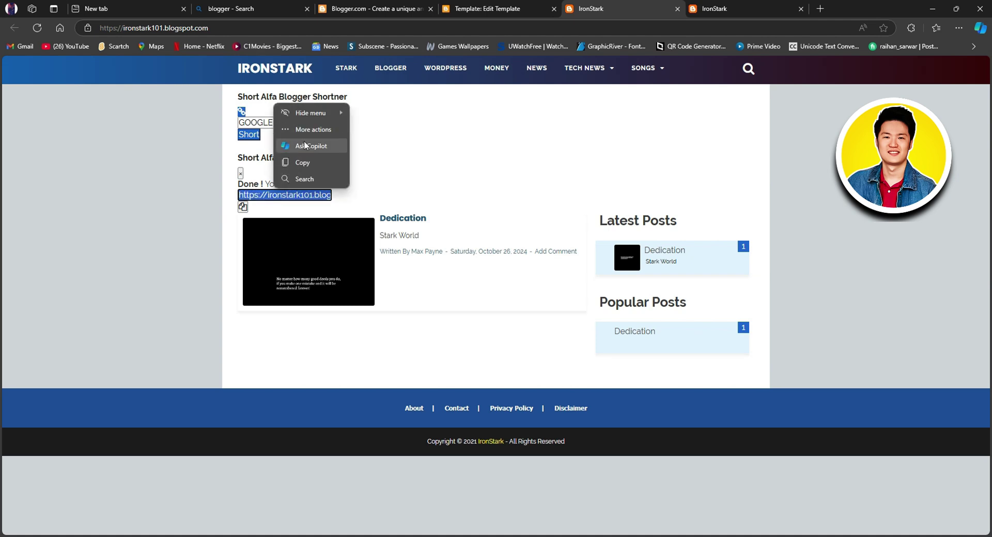
pyautogui.click(308, 178)
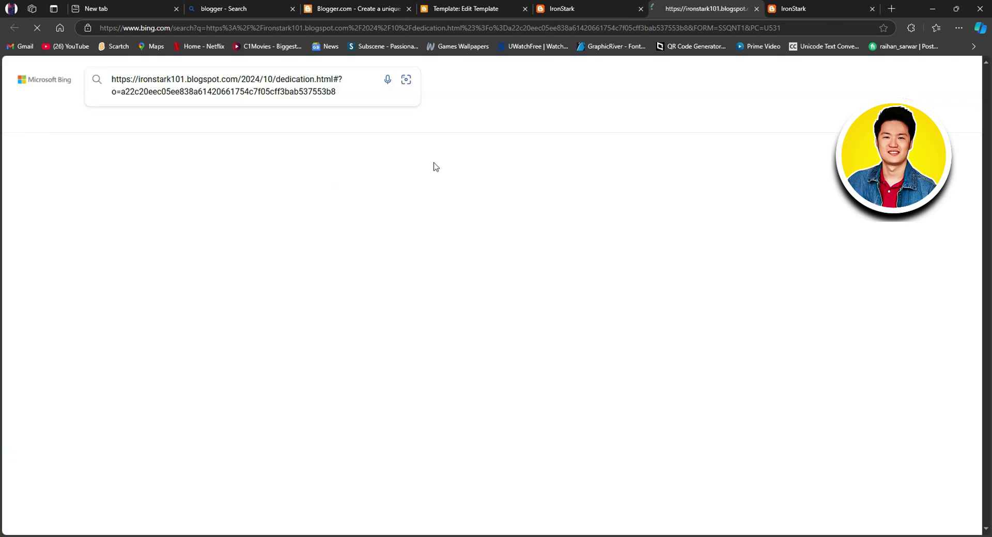
pyautogui.click(872, 8)
pyautogui.click(800, 9)
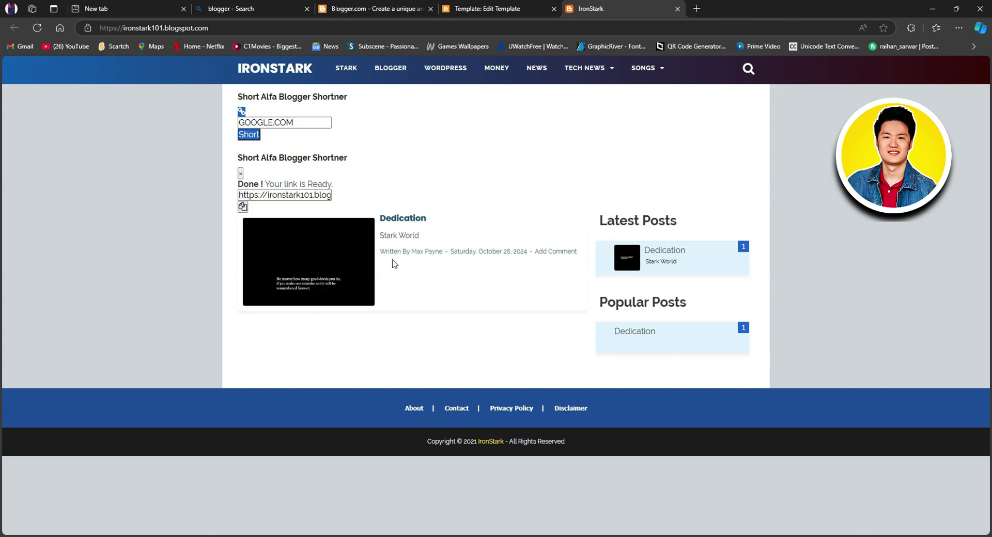
# - View the live Dedication post with its Ad Code Here placeholder, then go back to the posts dashboard
pyautogui.click(453, 249)
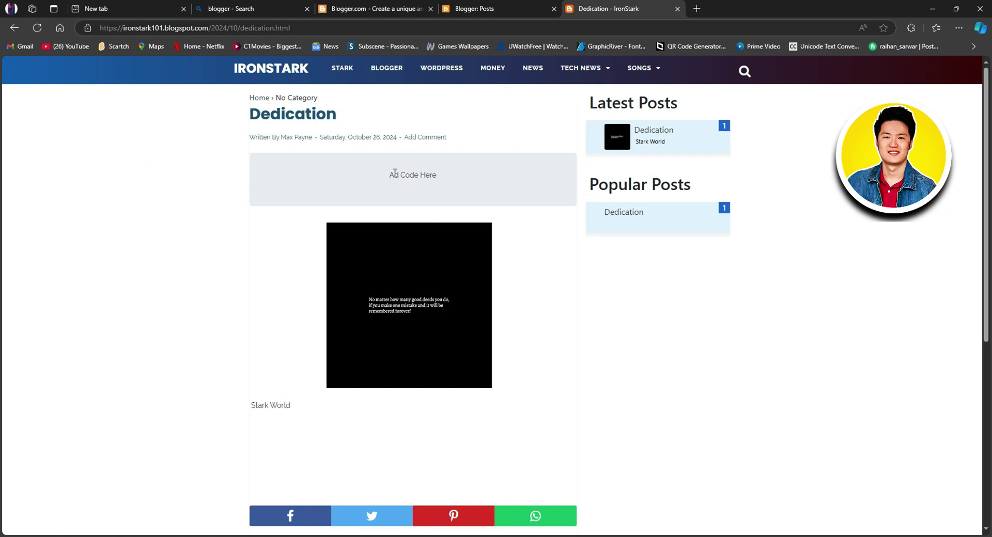
pyautogui.click(523, 7)
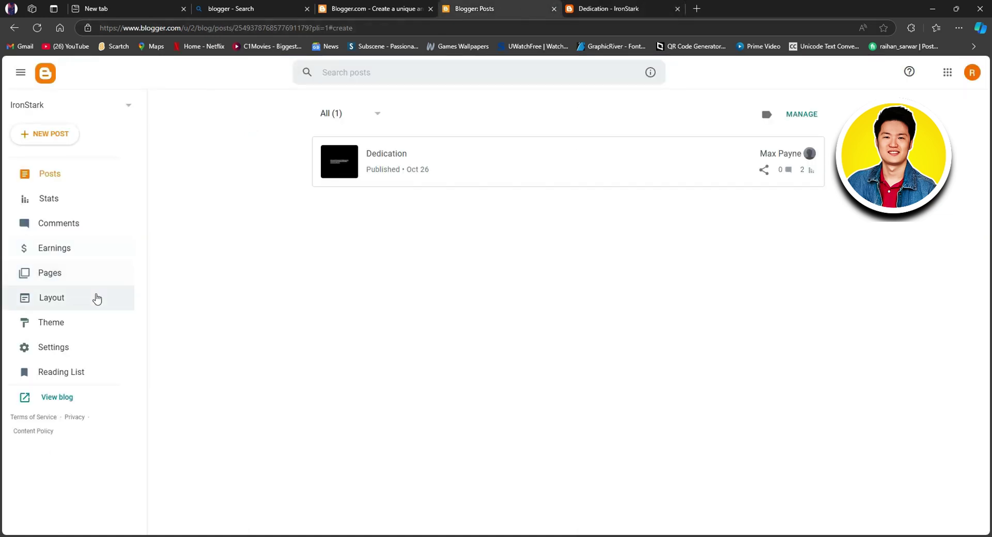
# - Open the IronStark Layout and edit the Article Top Ads HTML/JavaScript gadget
pyautogui.click(50, 302)
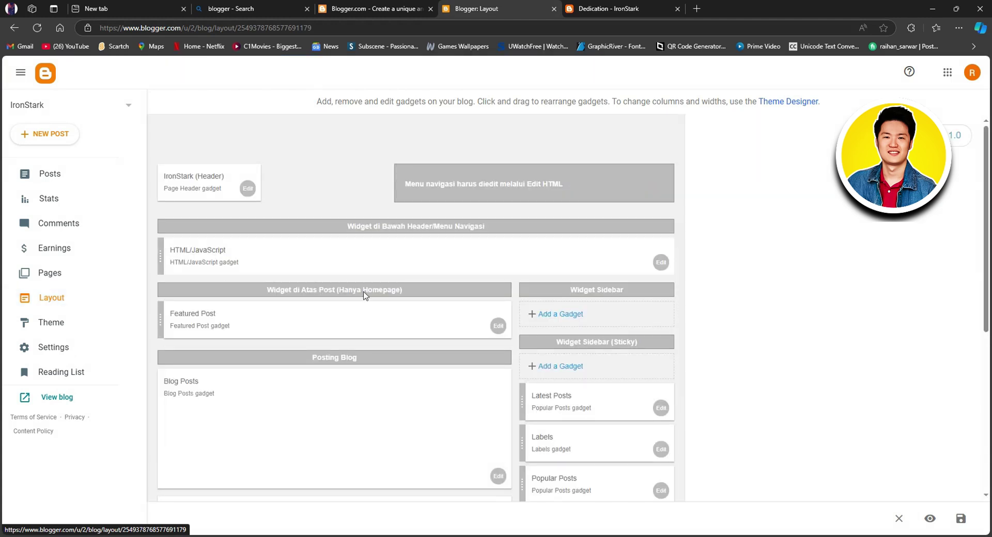
pyautogui.scroll(-4, 362, 305)
pyautogui.scroll(-1, 320, 372)
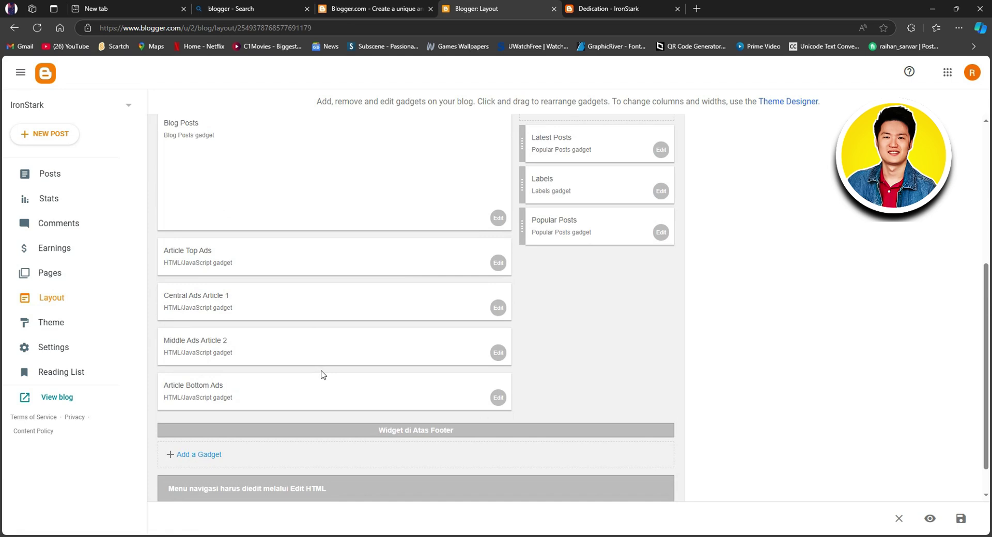
pyautogui.scroll(1, 310, 382)
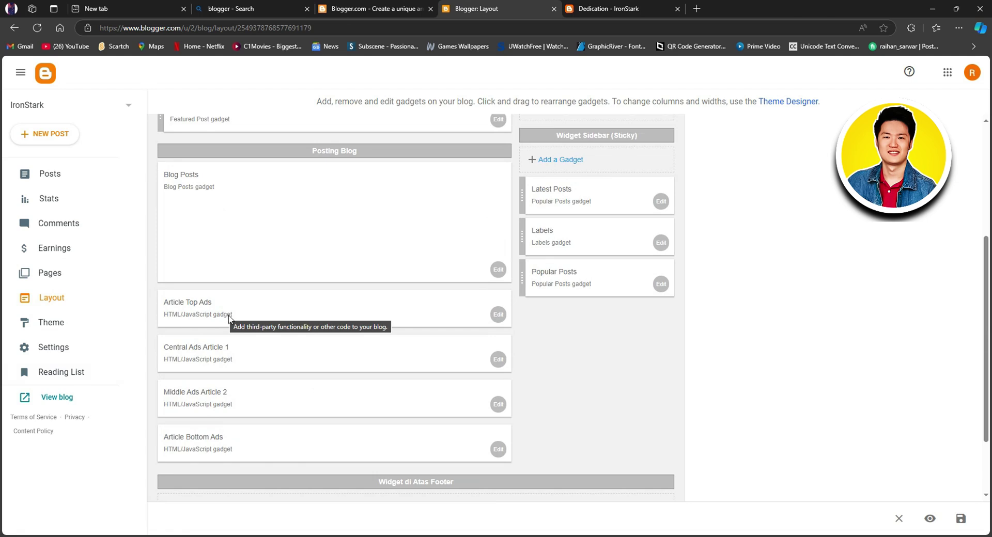
pyautogui.click(498, 314)
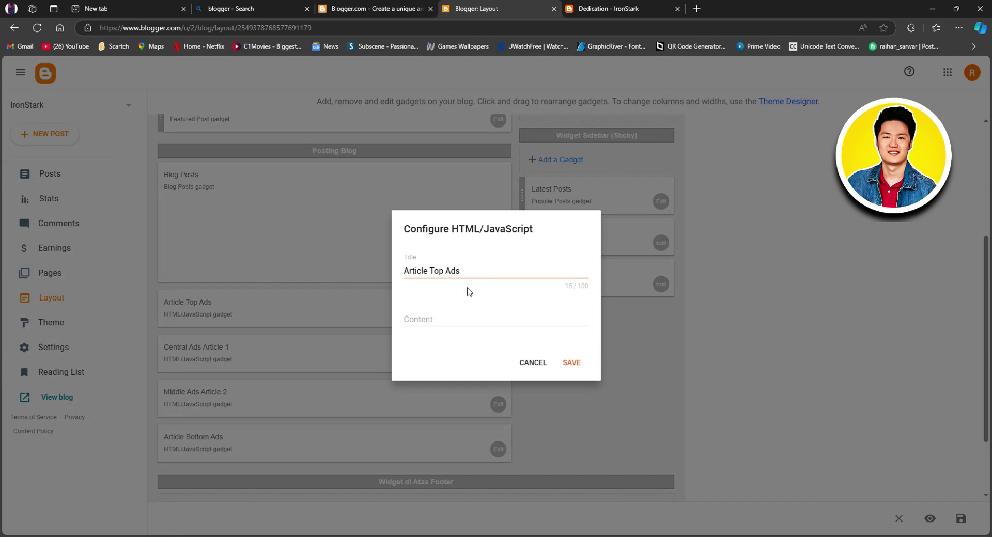
# - Close the stray ADD CODE search results and reopen the Article Top Ads gadget settings
pyautogui.click(426, 323)
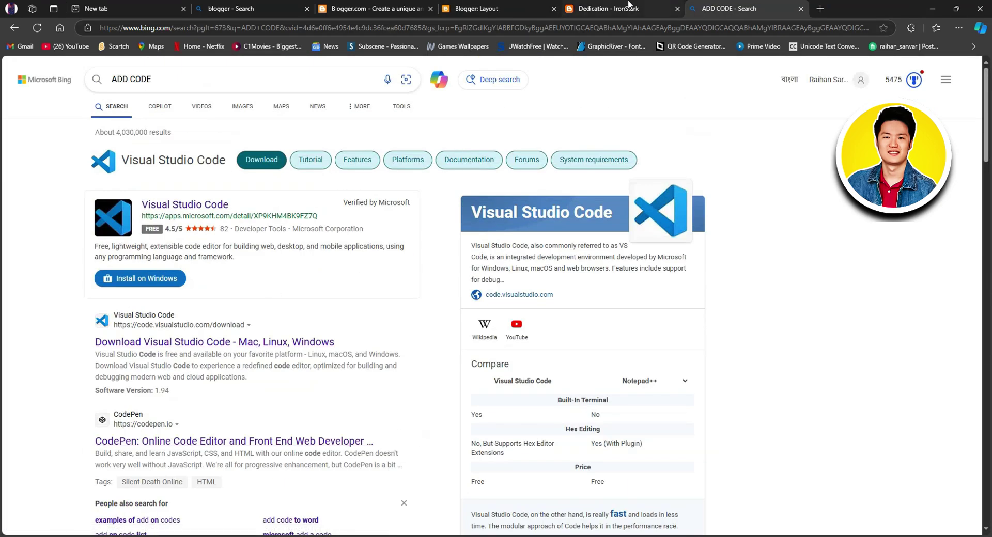
pyautogui.click(801, 8)
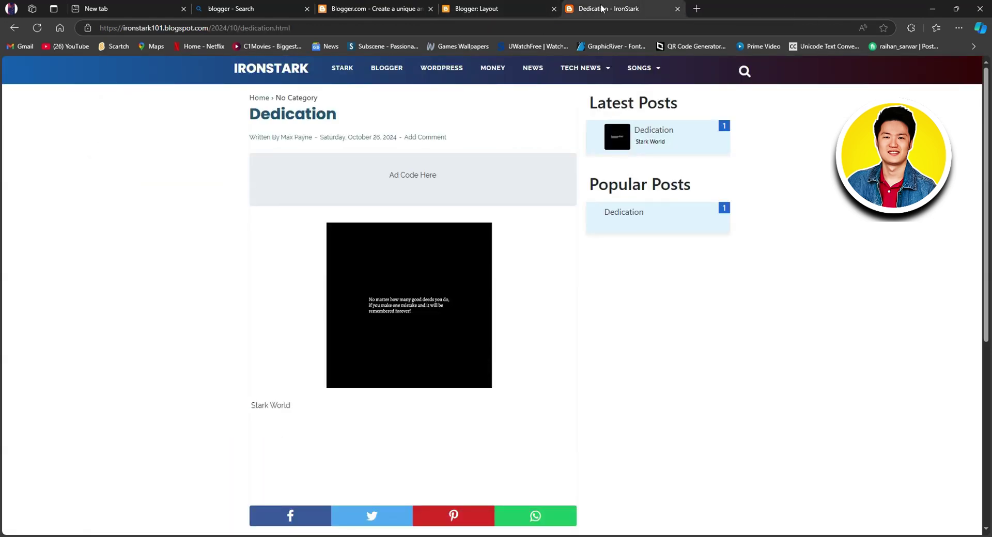
pyautogui.click(500, 8)
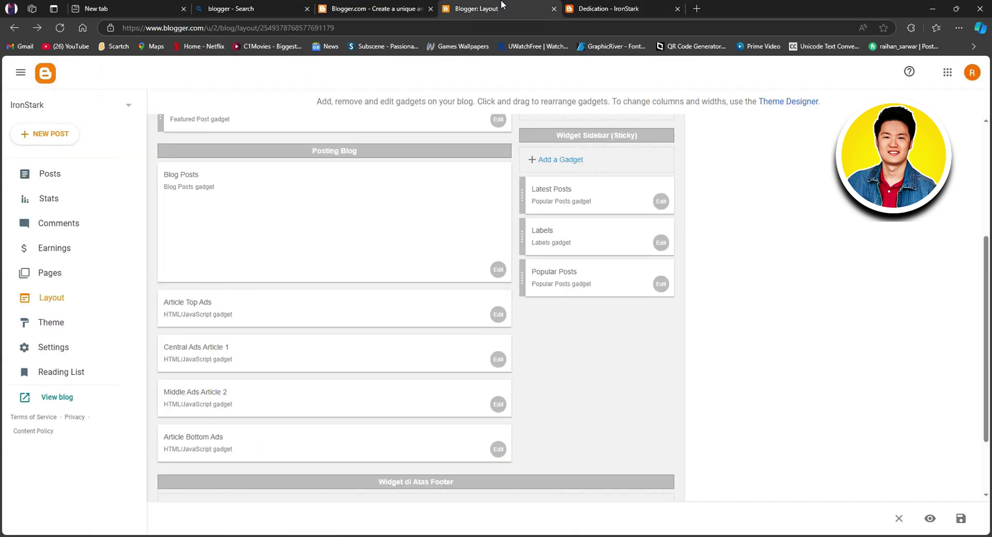
pyautogui.click(499, 316)
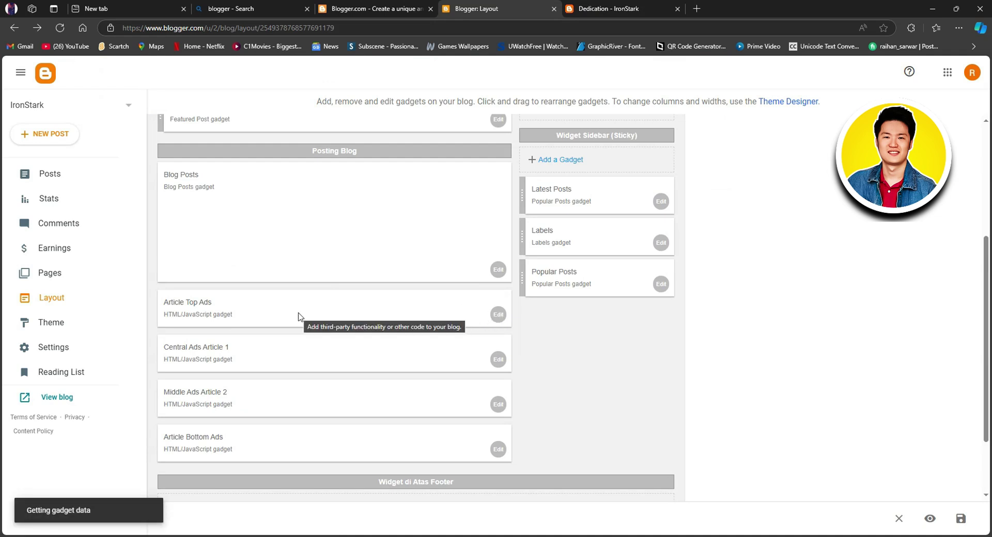